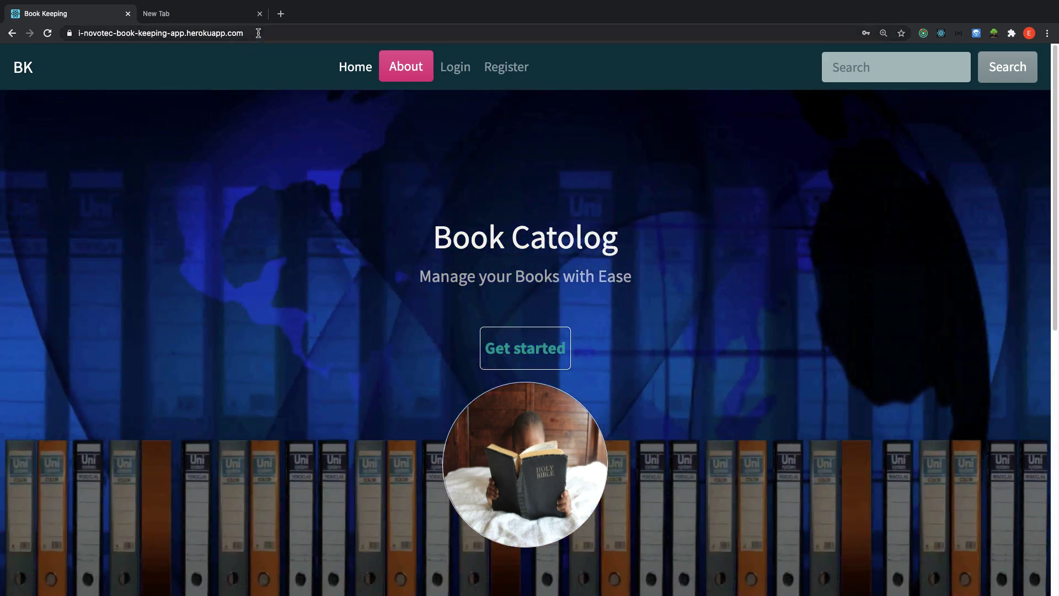
Look over the site's web address and the app functionalities overview.
click(258, 33)
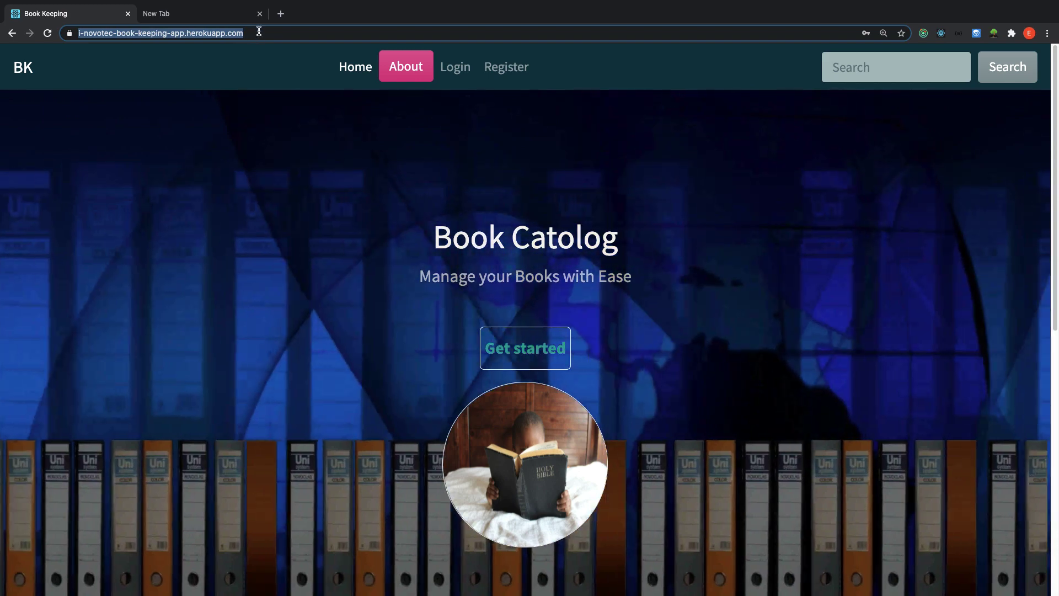
click(289, 34)
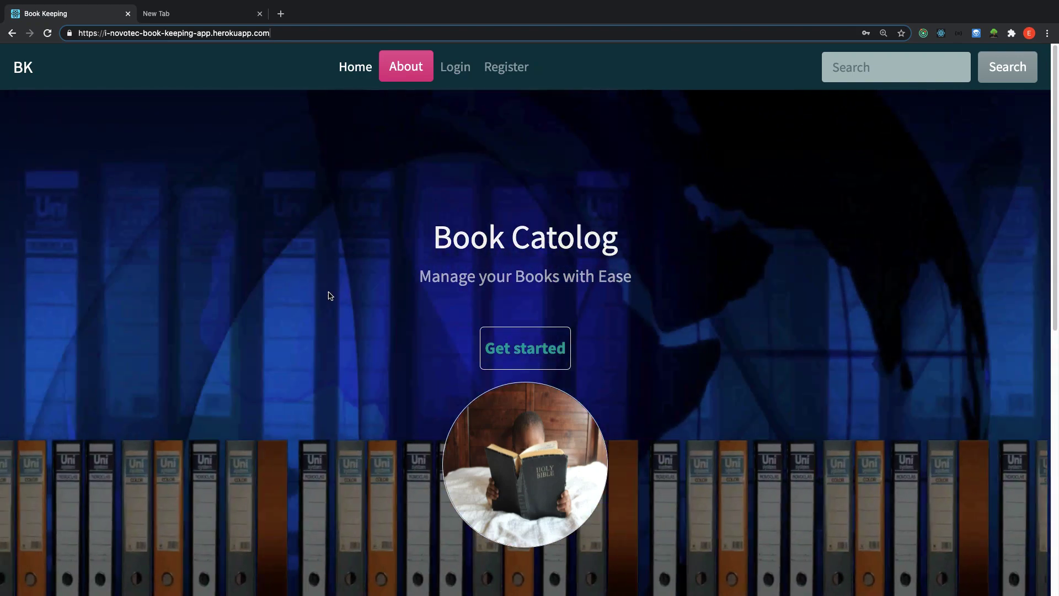
click(406, 67)
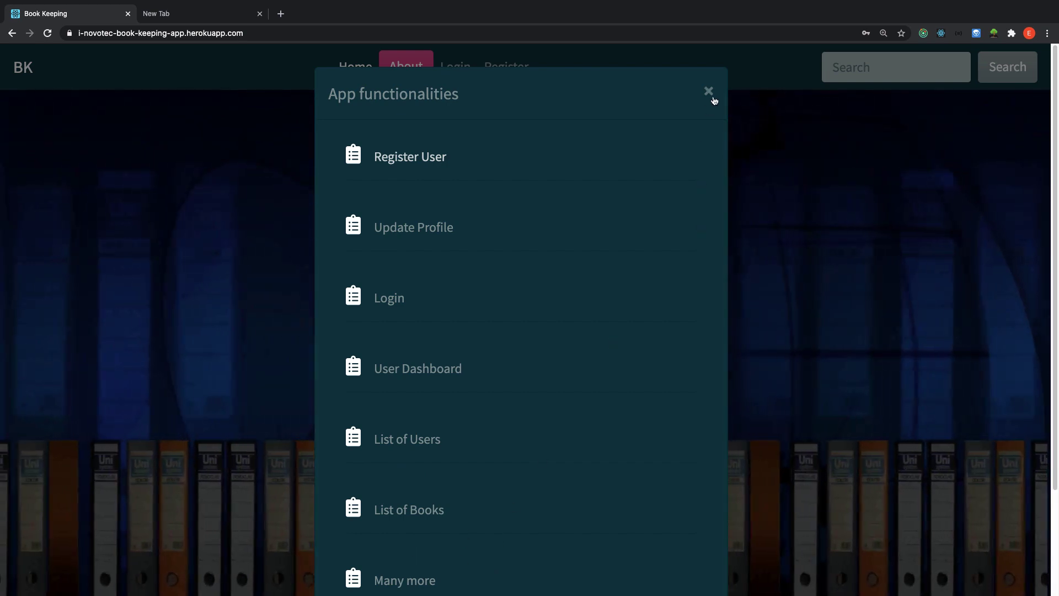
click(708, 91)
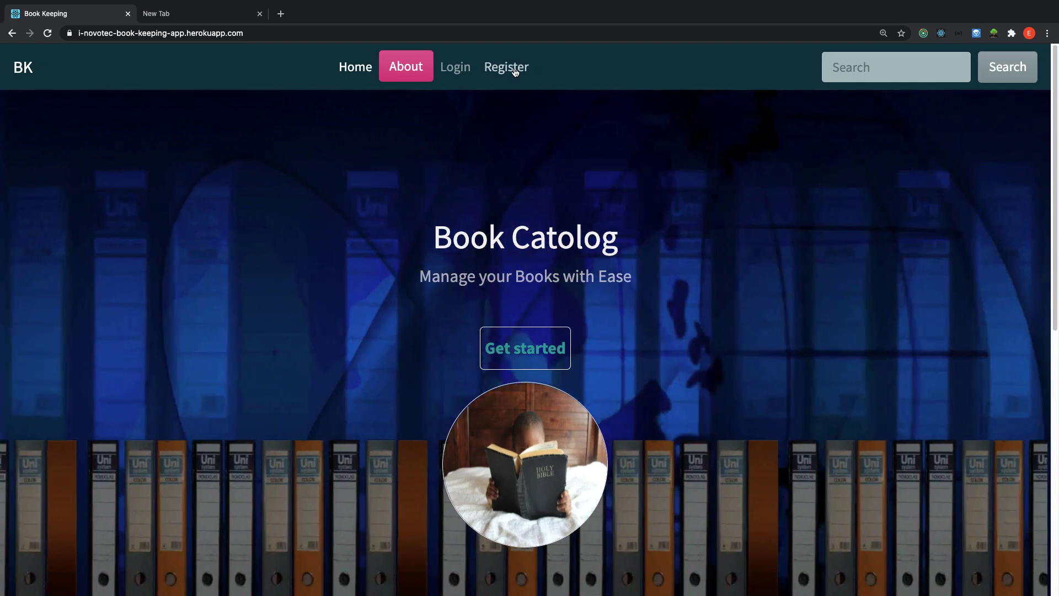
Try registering with the saved e-mail, then reload the registration form.
click(507, 67)
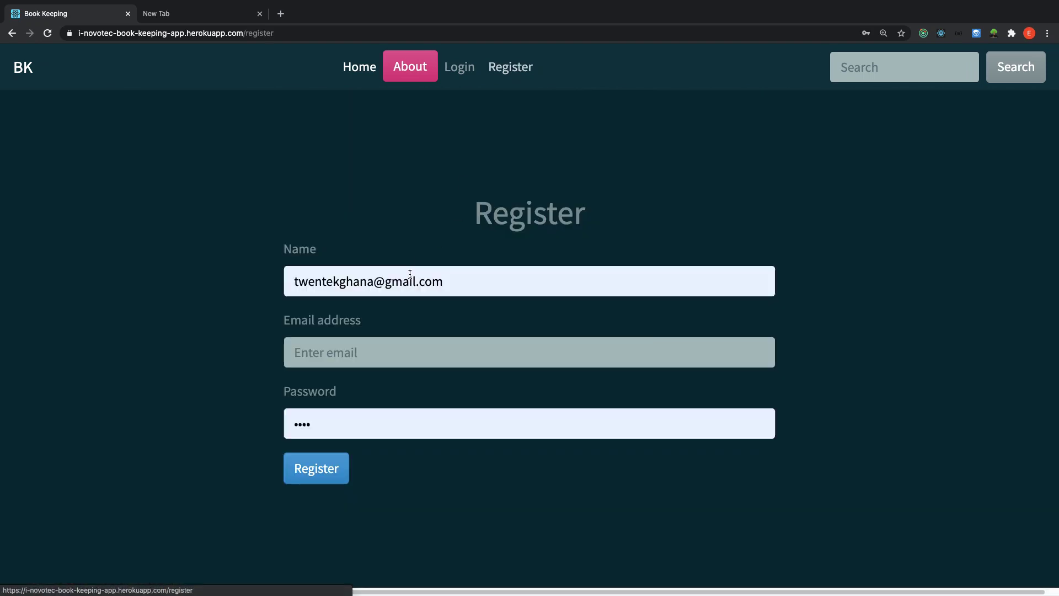
click(342, 354)
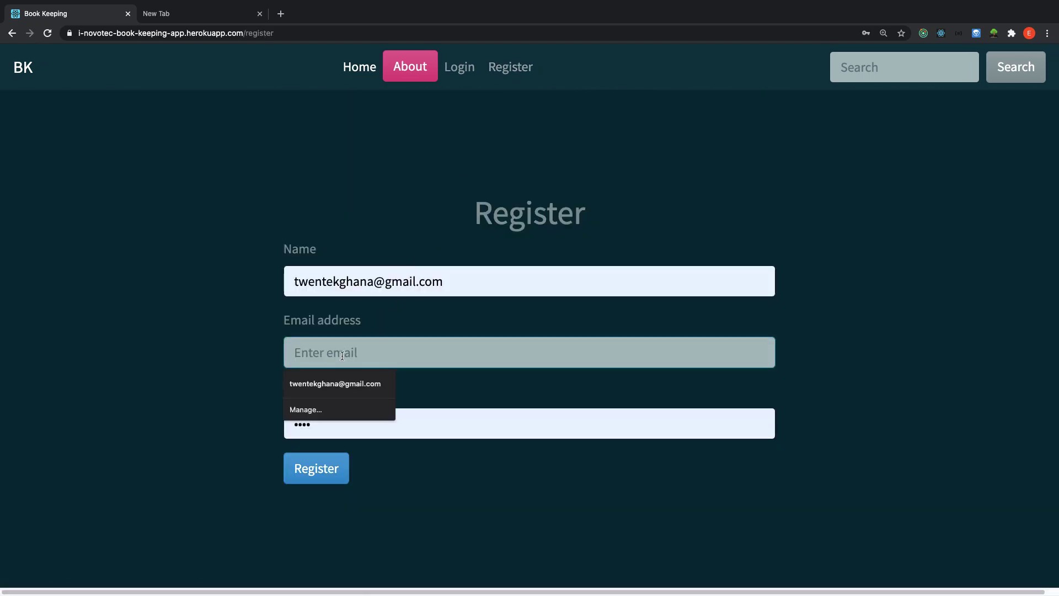
click(337, 384)
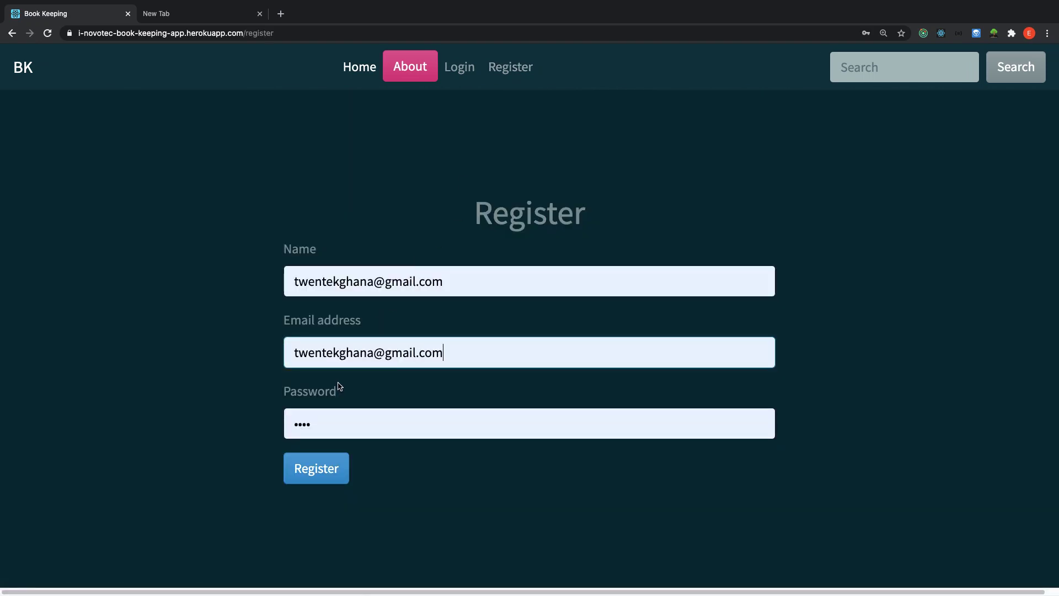
click(324, 473)
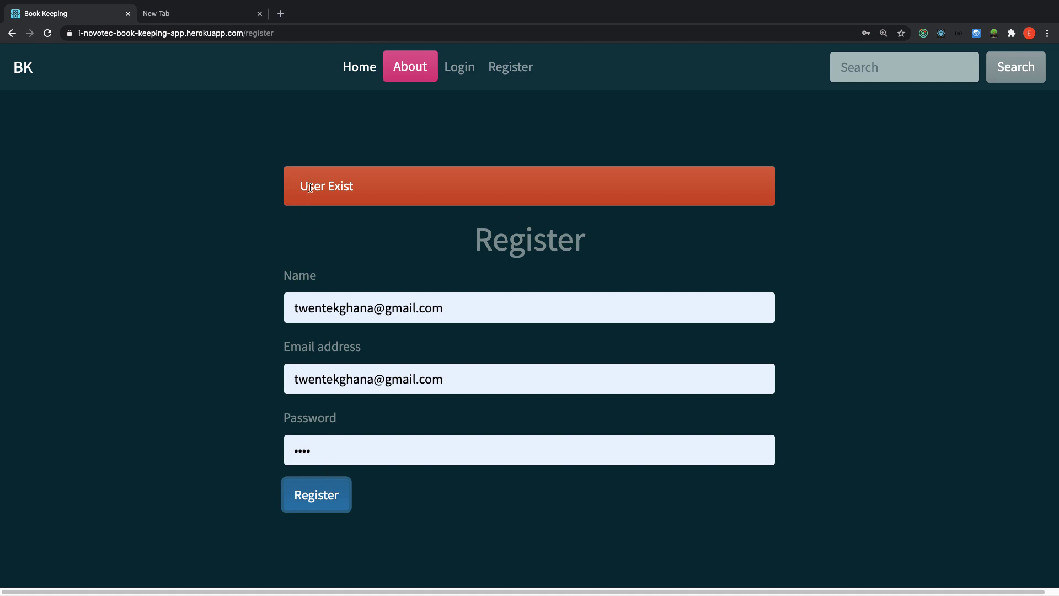
click(48, 35)
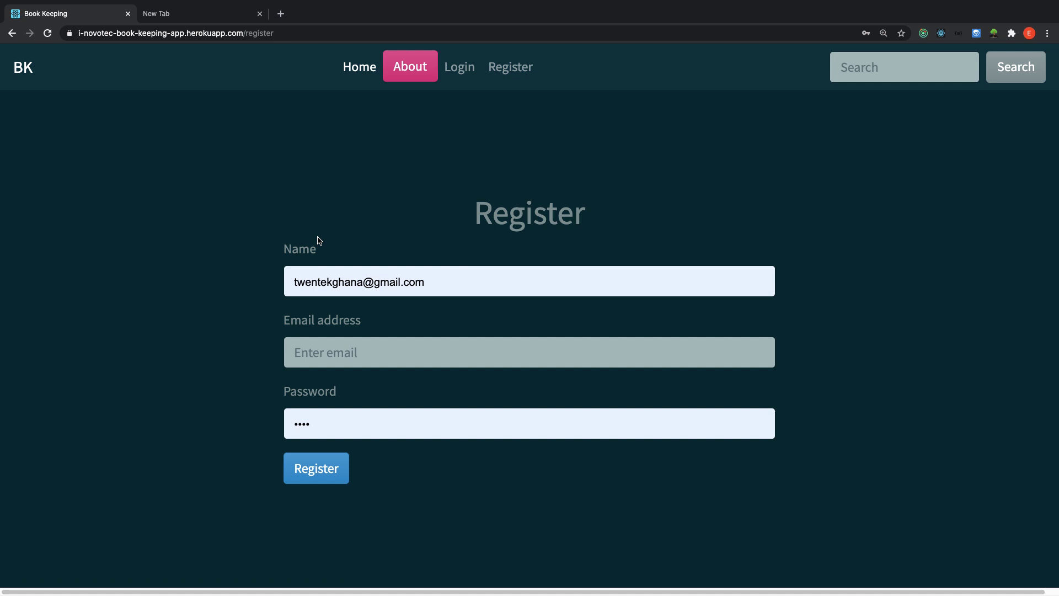
Fill in a new user name, e-mail address and password and submit the registration.
click(434, 276)
drag(436, 277, 314, 278)
click(469, 277)
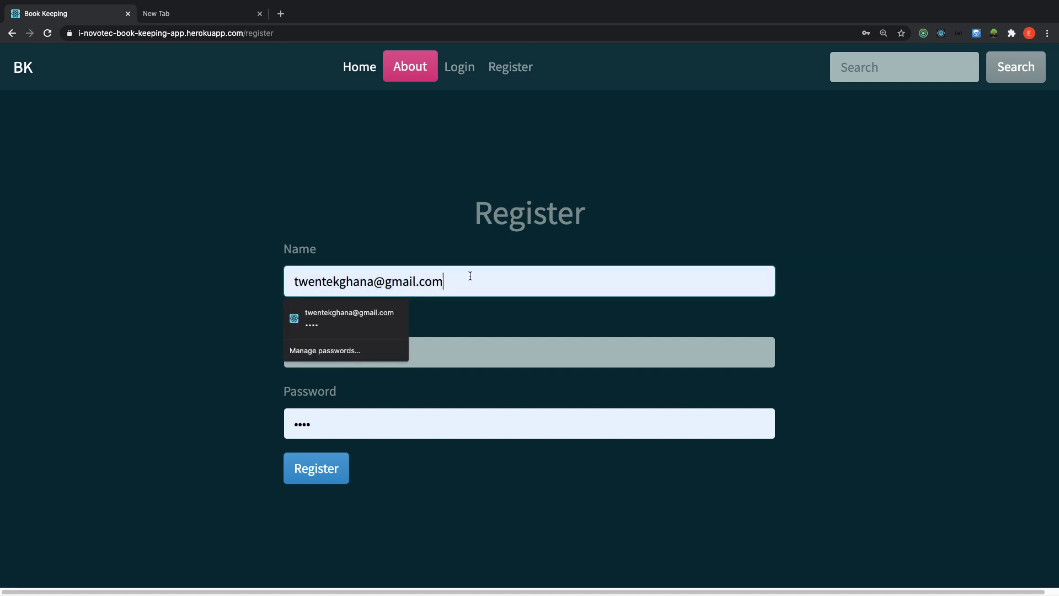
drag(469, 277, 307, 285)
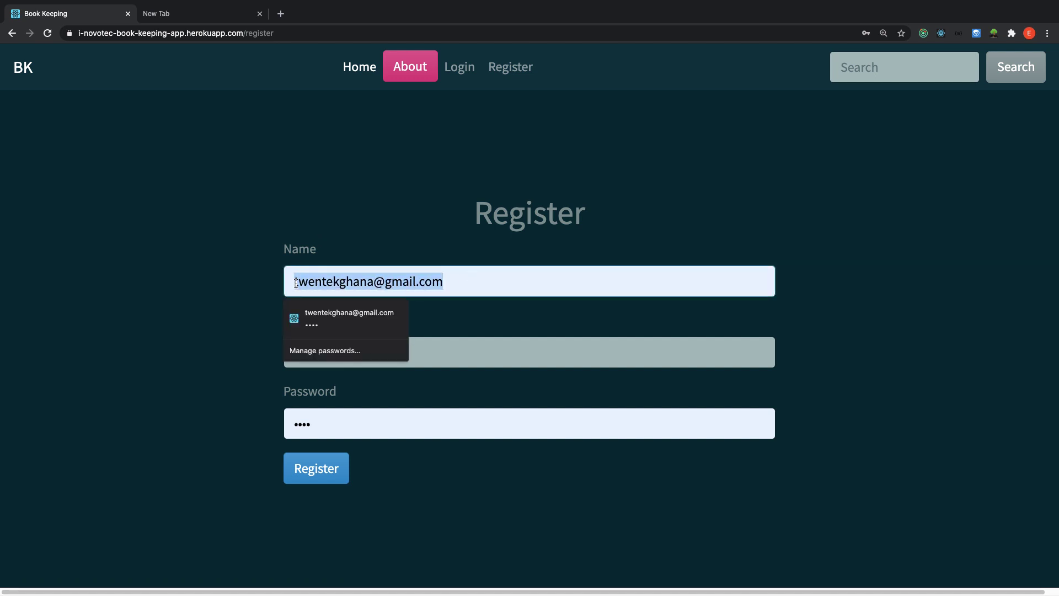
text(Don2)
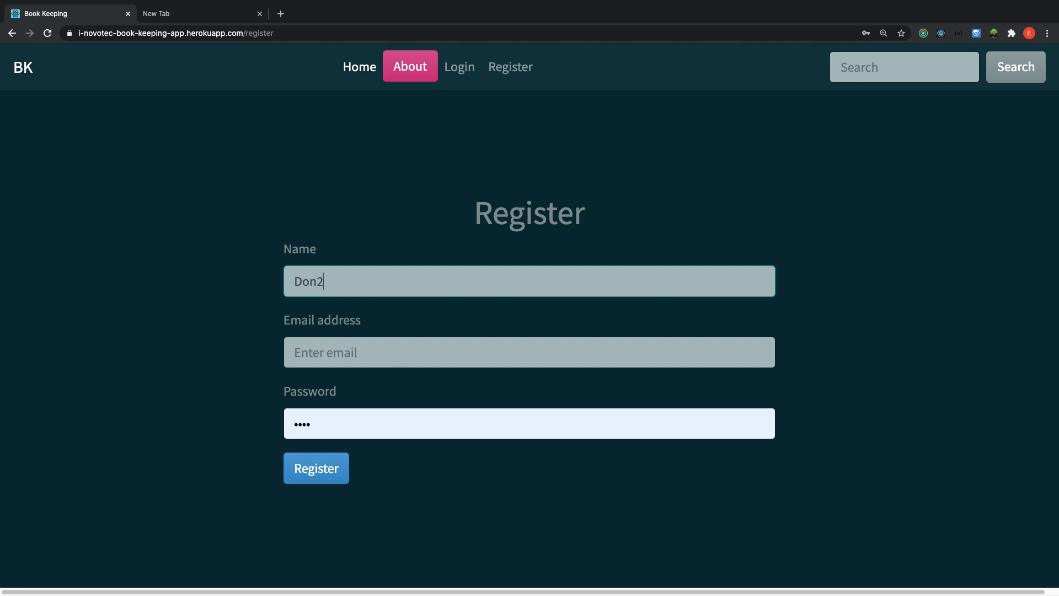
click(374, 348)
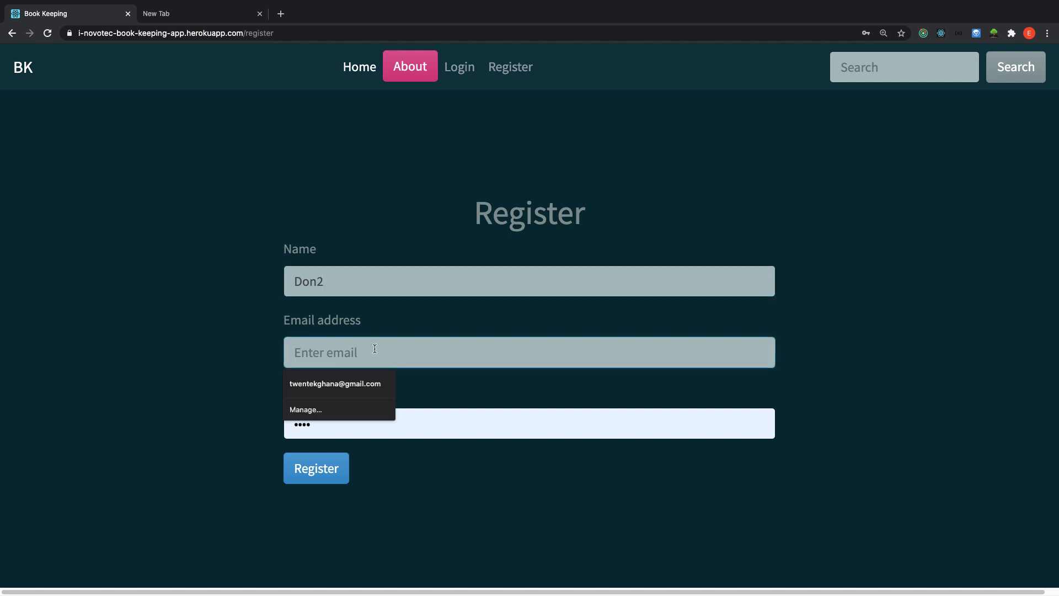
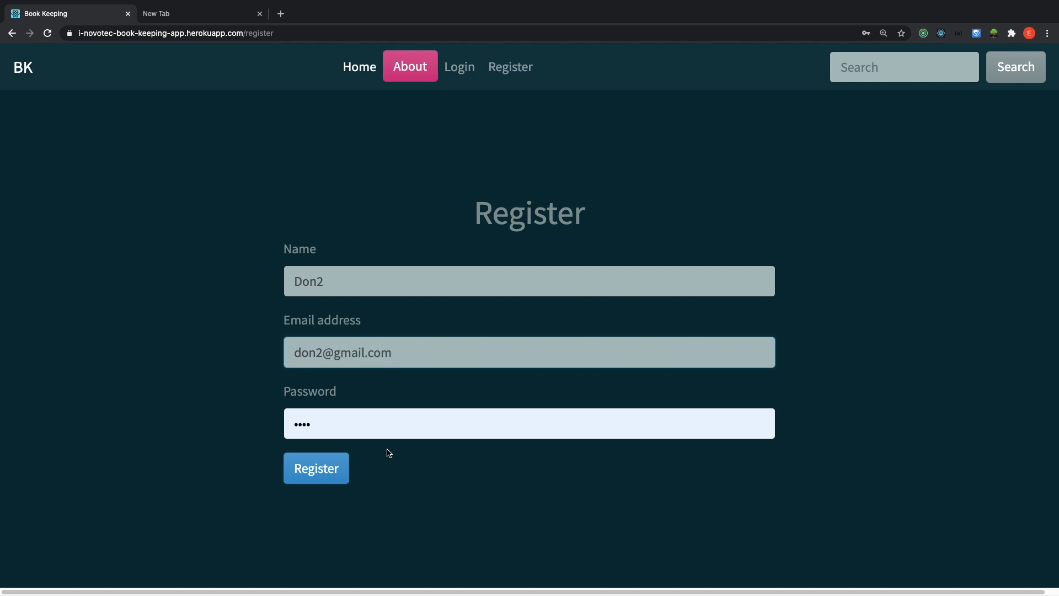
click(337, 426)
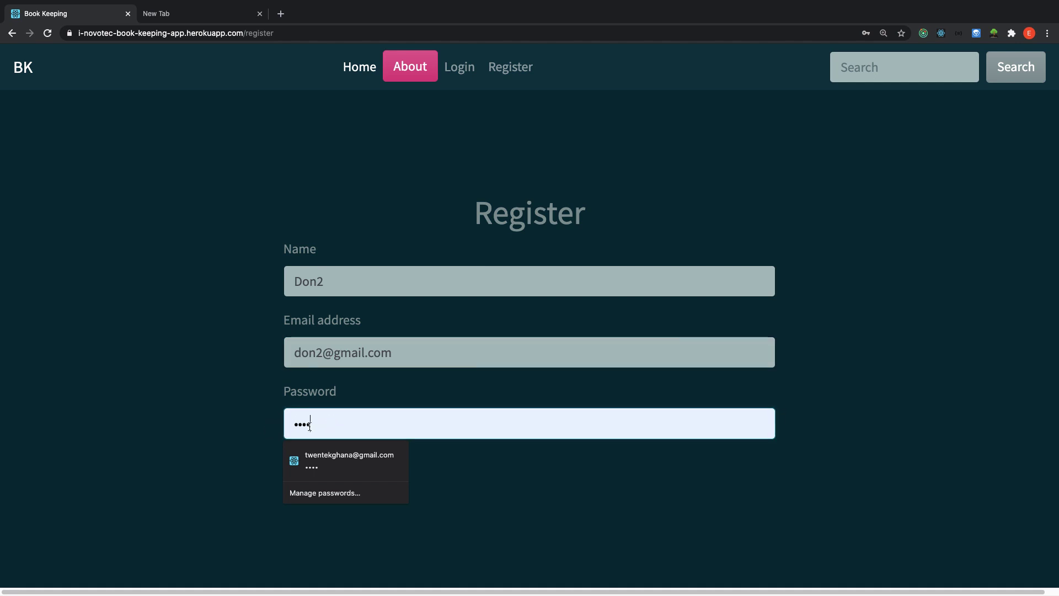
click(261, 490)
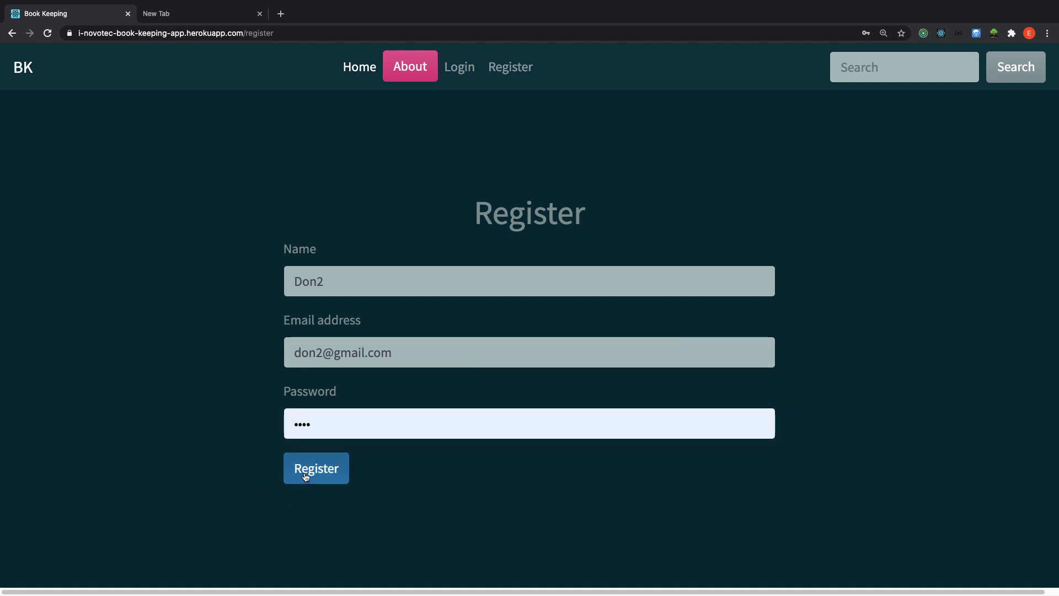
click(307, 476)
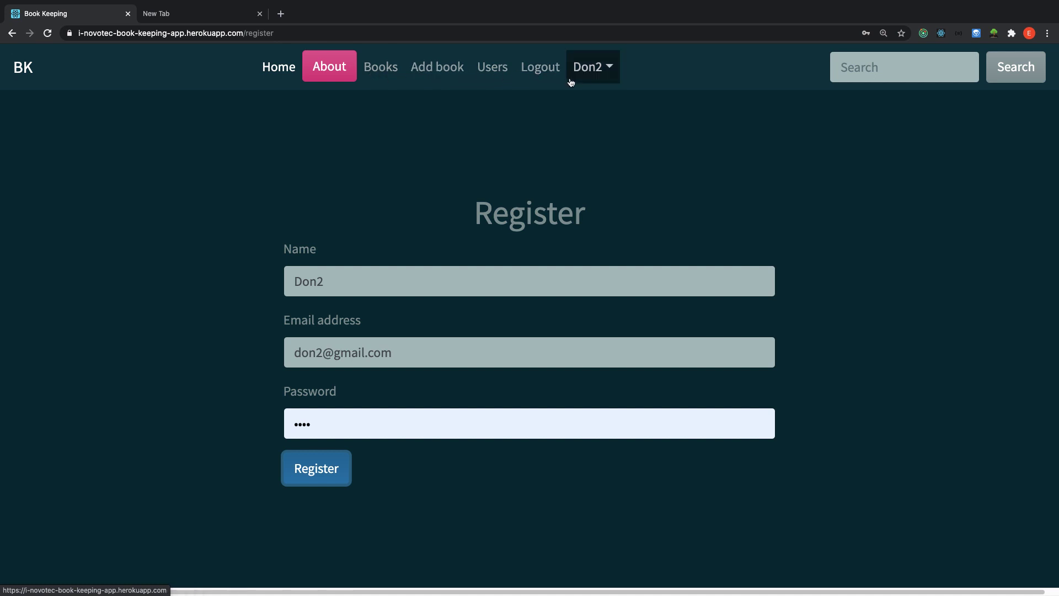
Decline saving the password and log out of the new account.
key(Return)
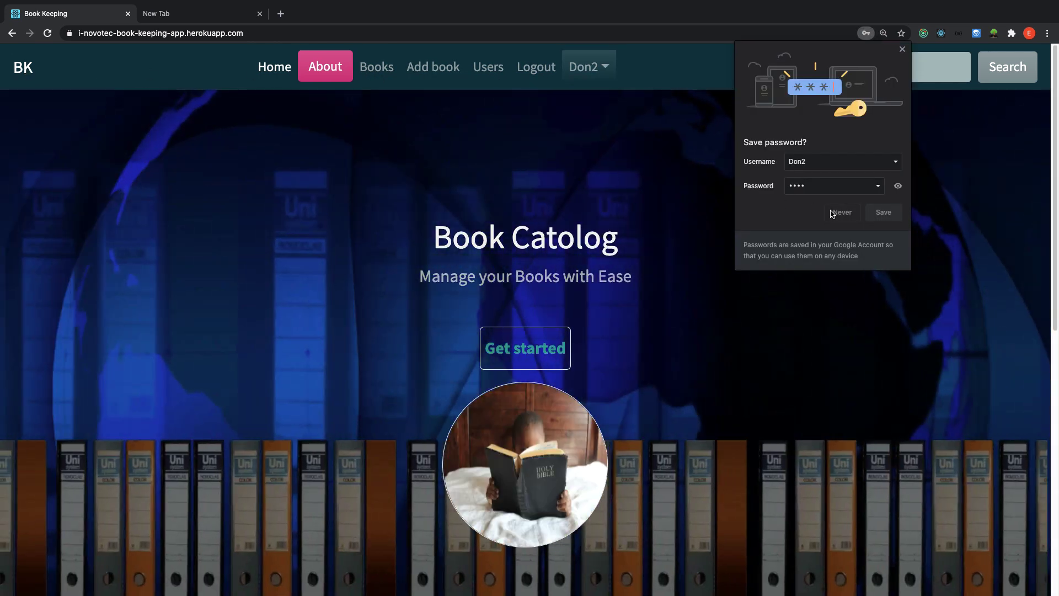
click(596, 205)
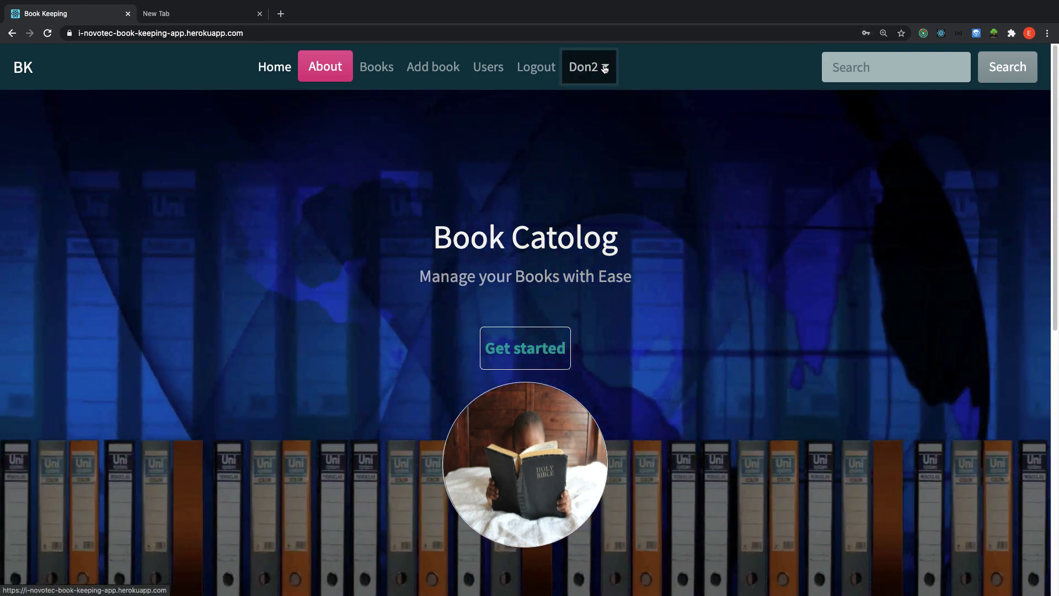
click(604, 68)
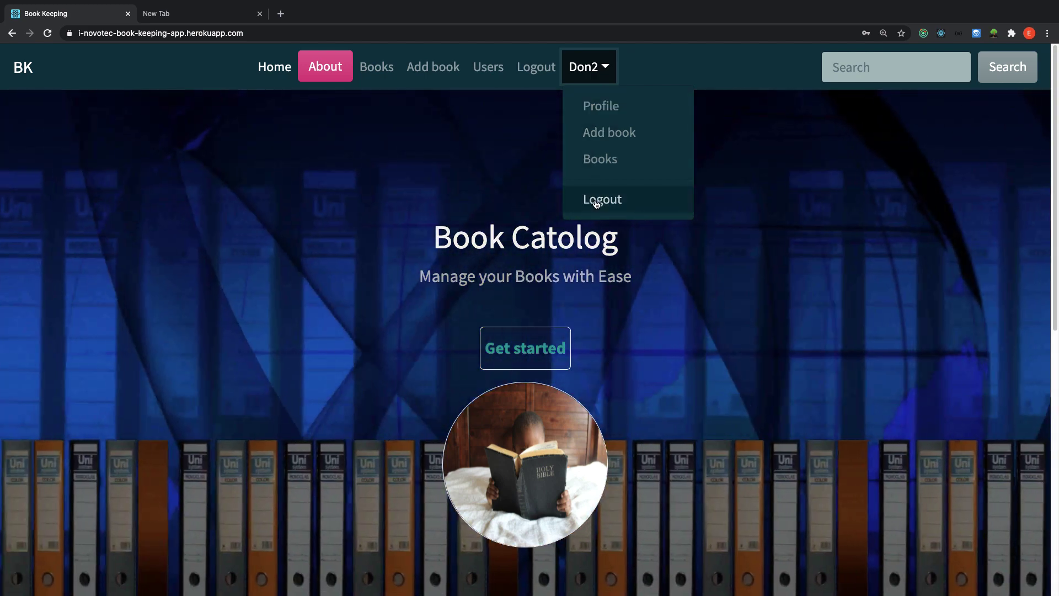
click(596, 203)
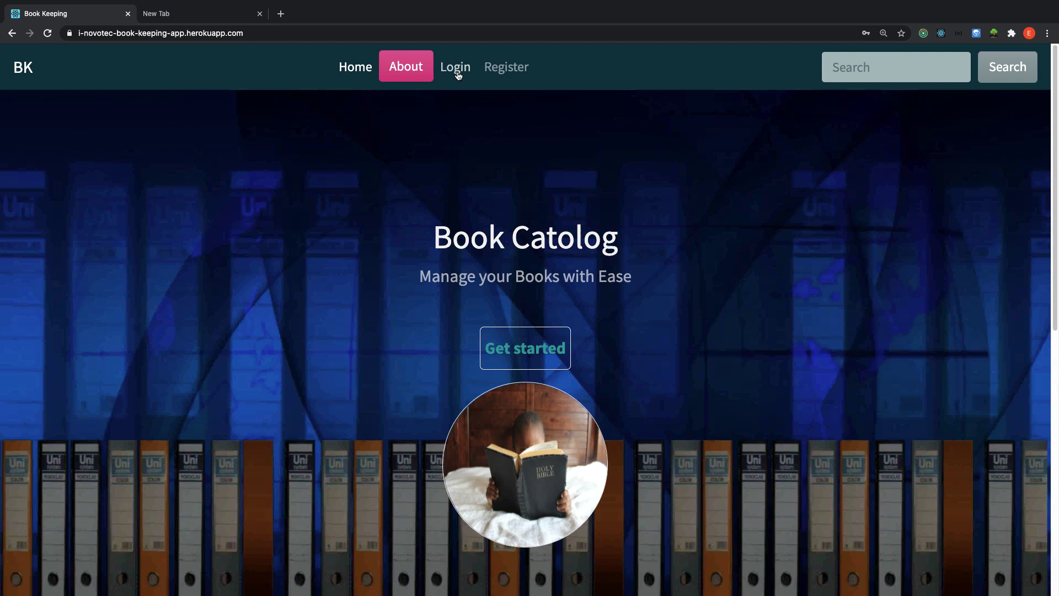
On the login page, alter the prefilled e-mail and attempt a login.
click(457, 76)
drag(452, 301, 296, 302)
click(296, 269)
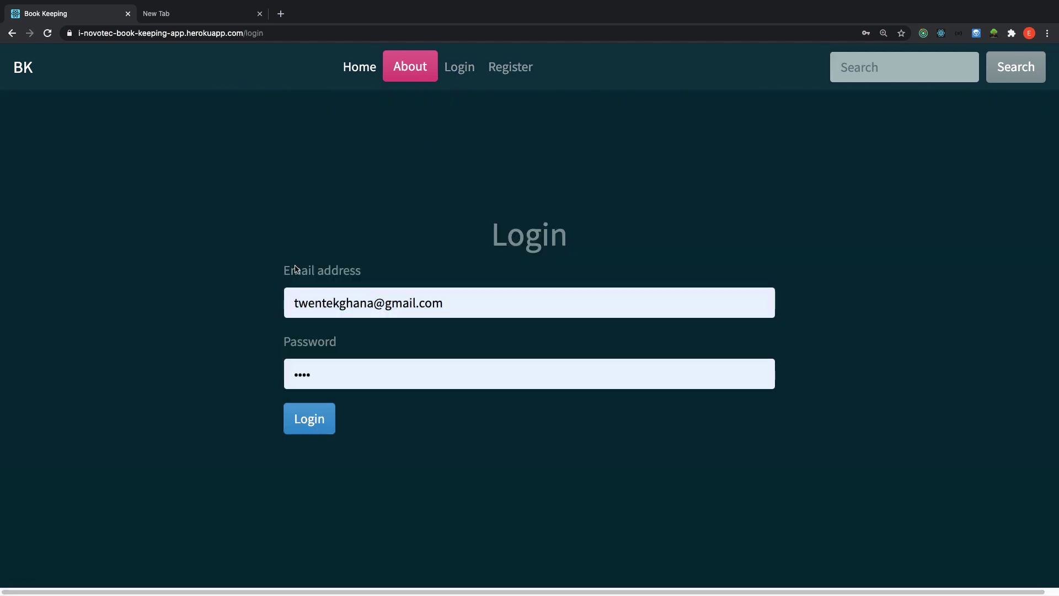
click(440, 302)
click(397, 305)
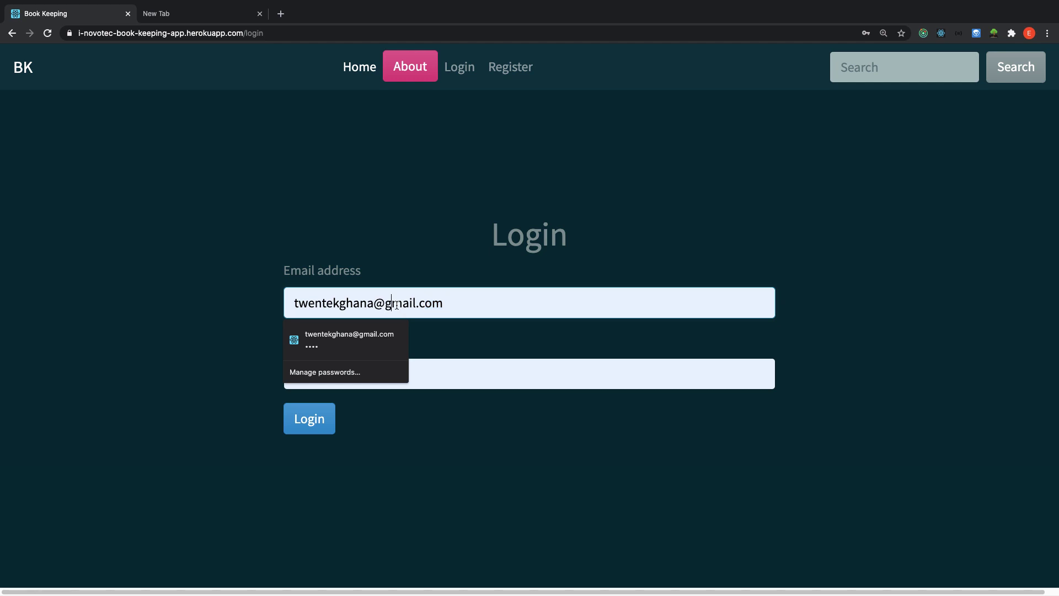
drag(449, 304, 295, 302)
click(326, 303)
text(dddddd)
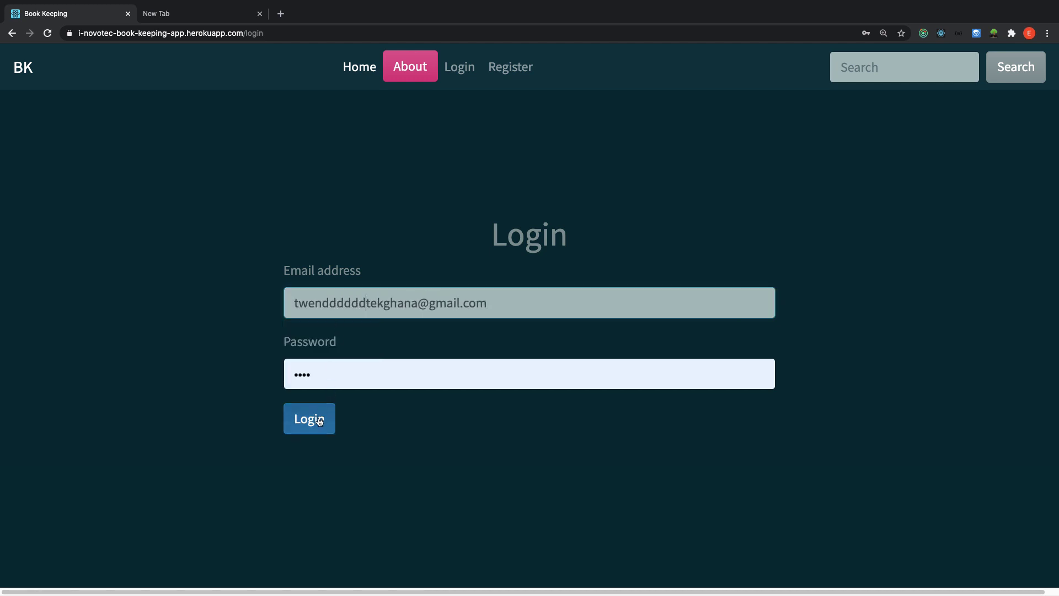
click(319, 419)
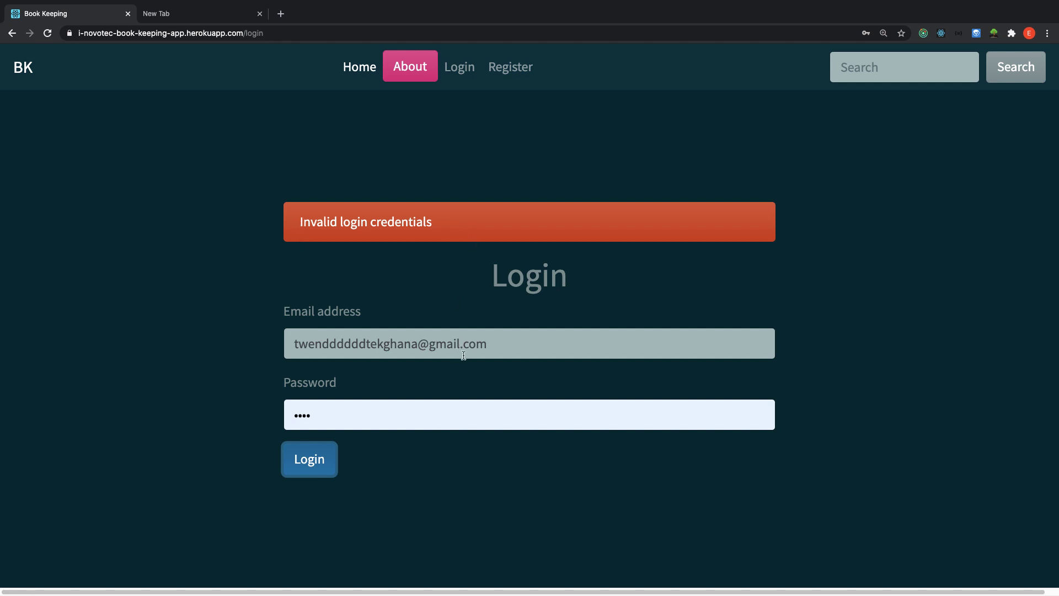
Re-enter the account's e-mail address and sign in.
triple_click(457, 334)
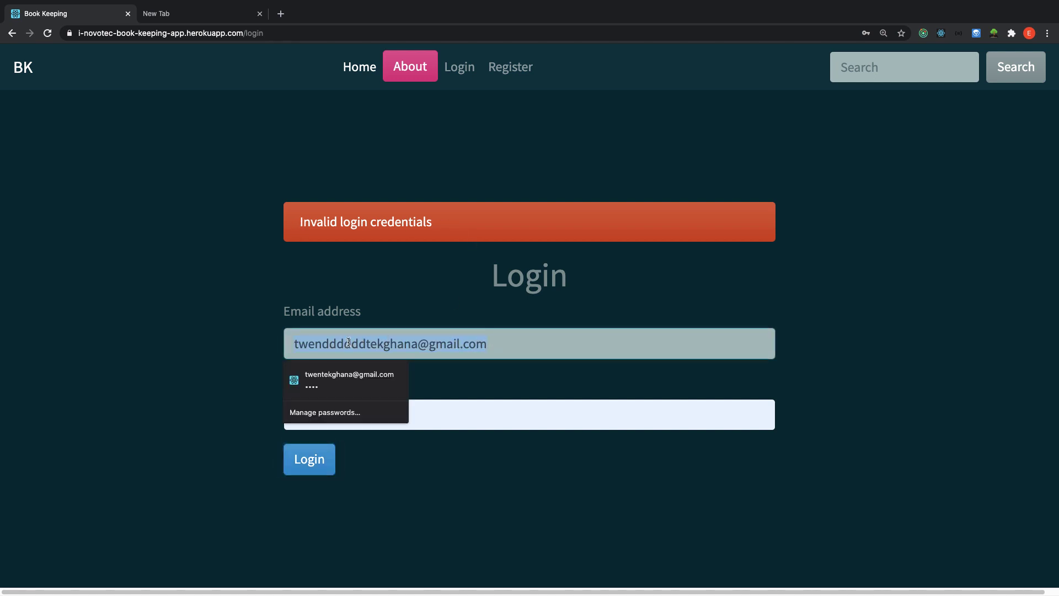
key(BackSpace)
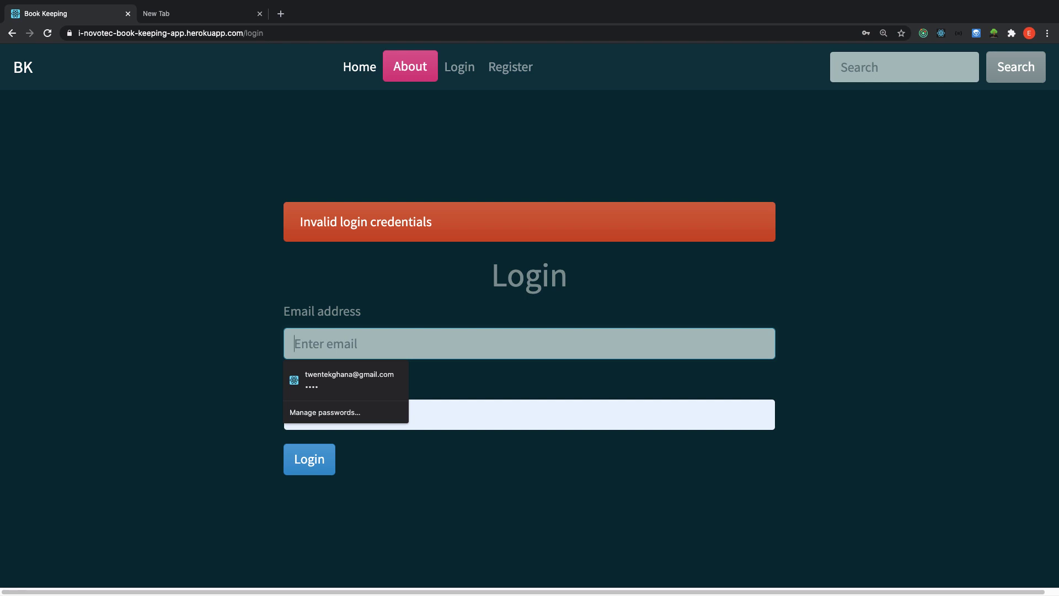
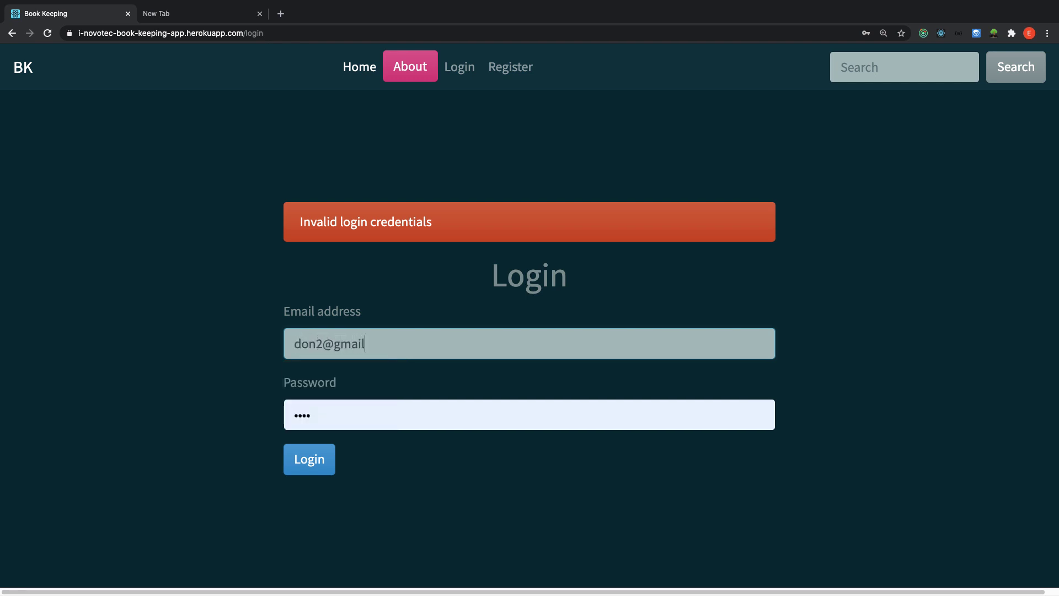
click(336, 473)
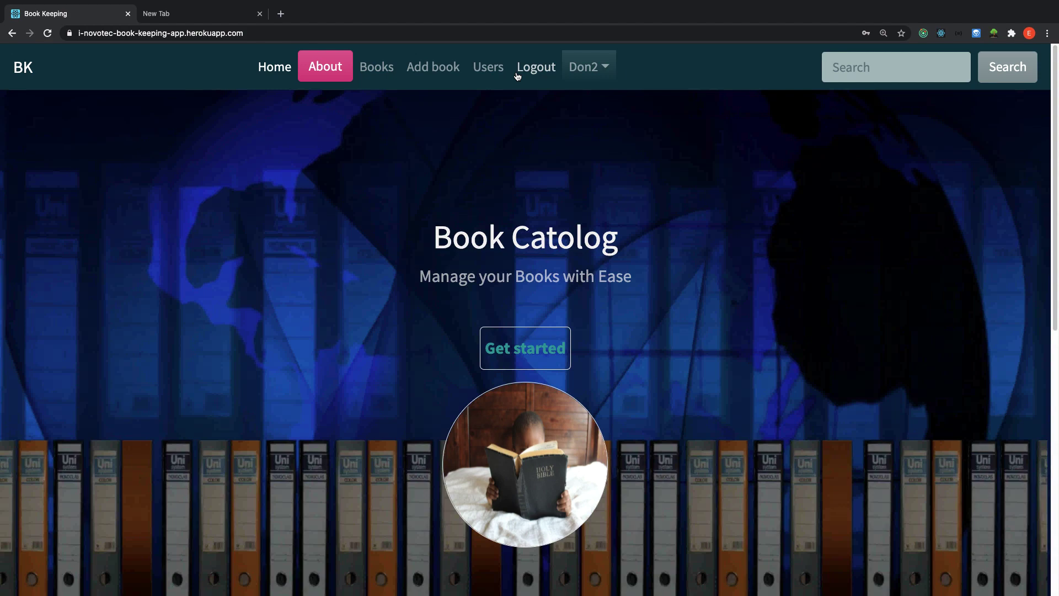
Open the profile page from the account menu.
click(604, 66)
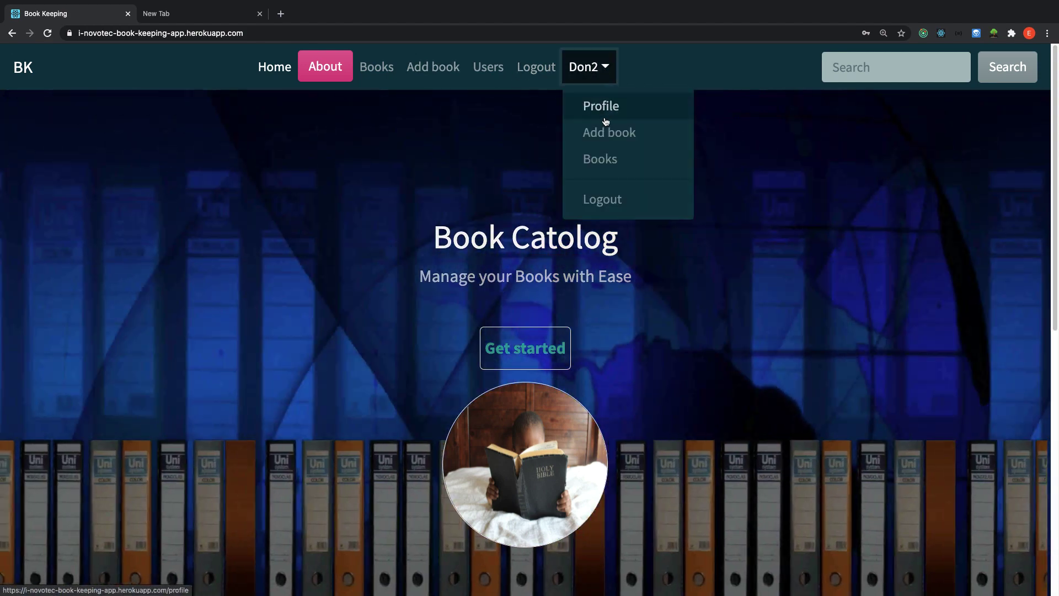
click(608, 67)
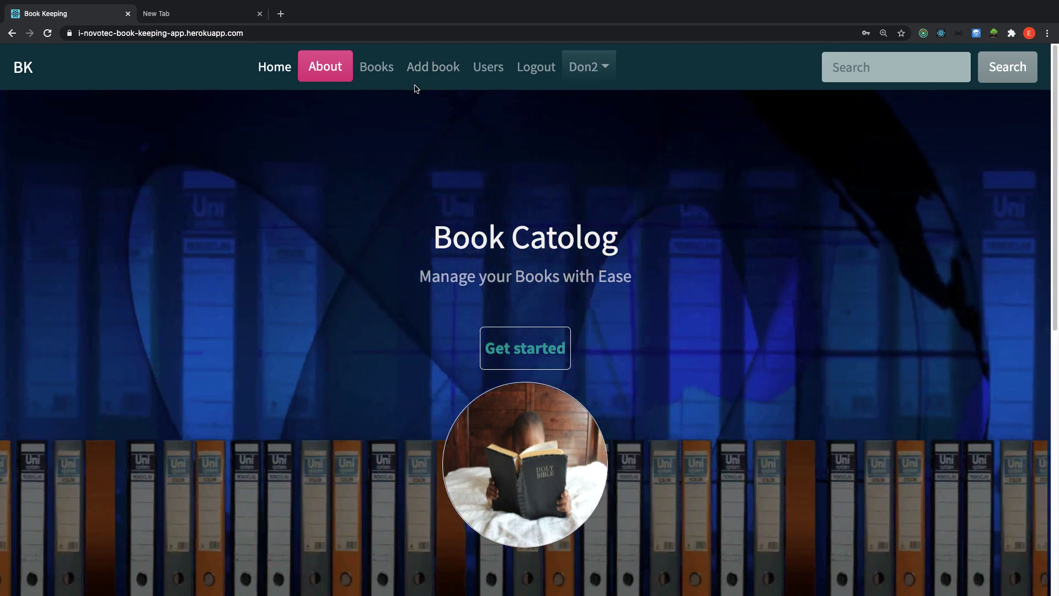
click(605, 69)
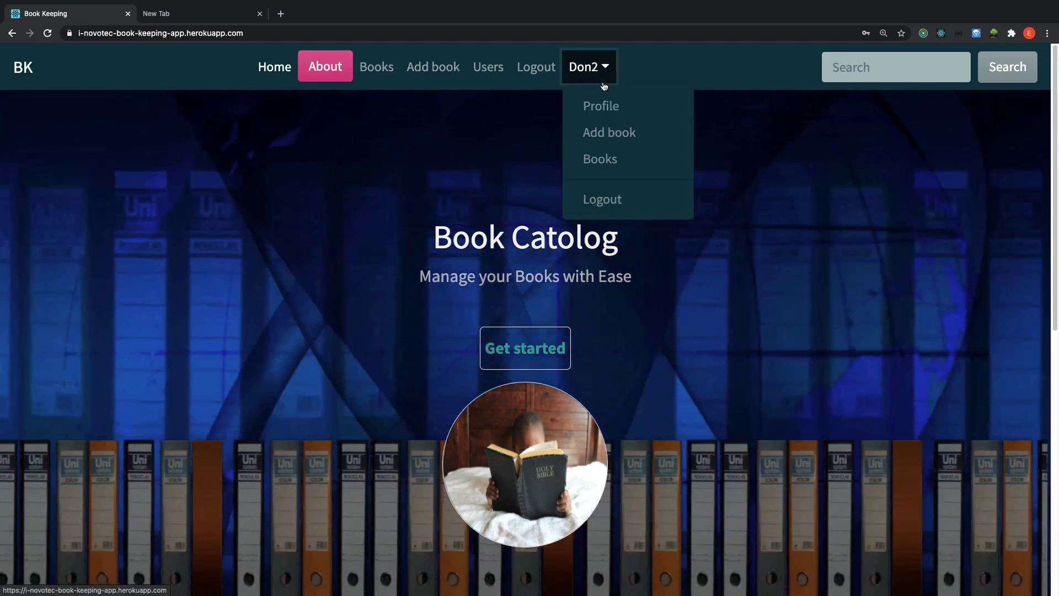
click(603, 106)
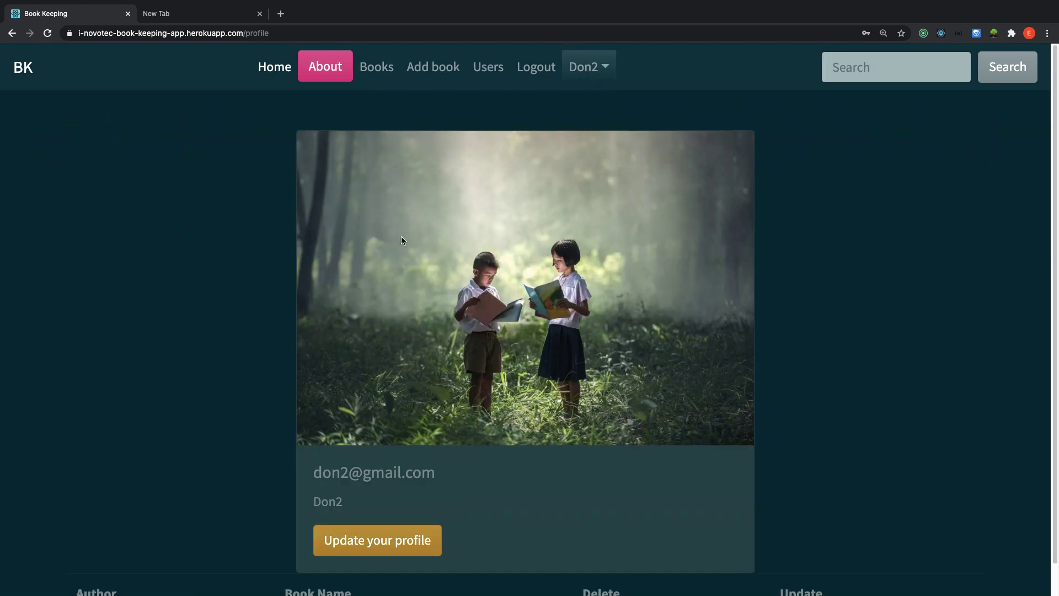
Review the profile's e-mail and user name, then open the Books list (How to love2, How to love, My life 2).
scroll(235, 397, down, 1)
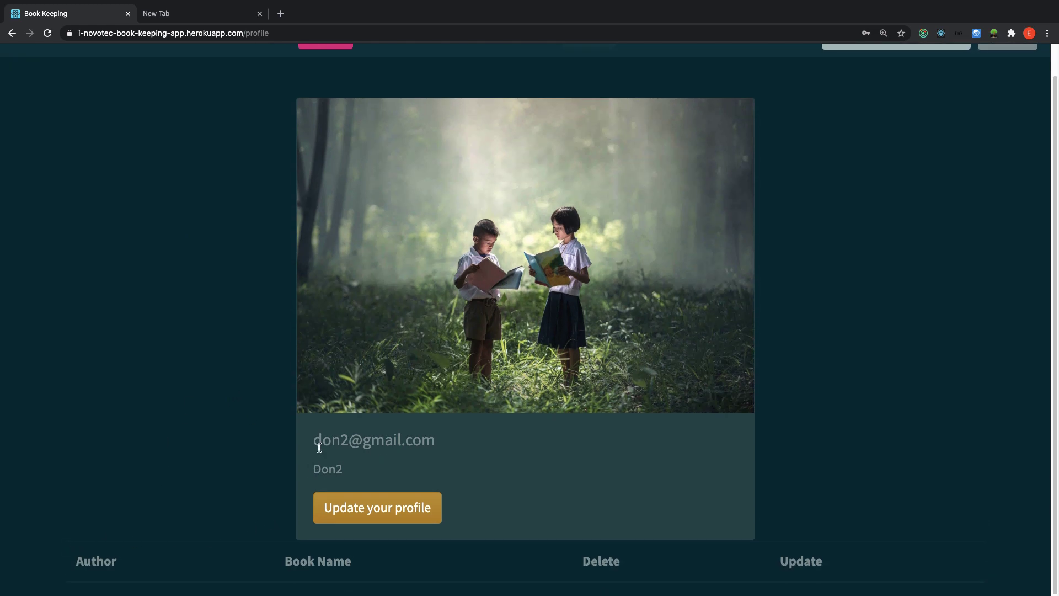
drag(314, 439, 414, 455)
click(348, 462)
drag(314, 468, 374, 475)
click(437, 501)
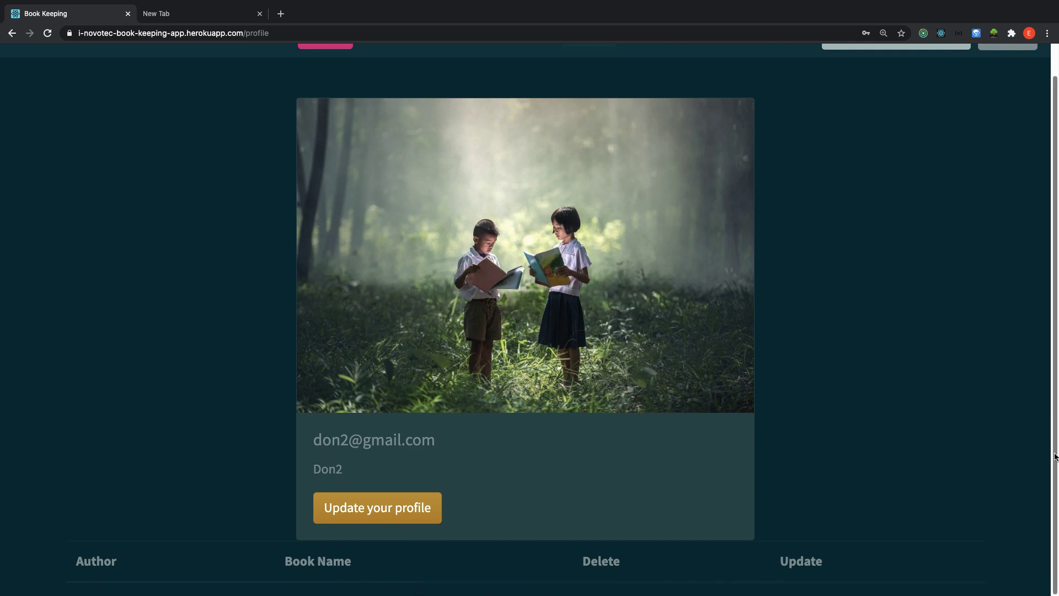
scroll(1042, 272, up, 2)
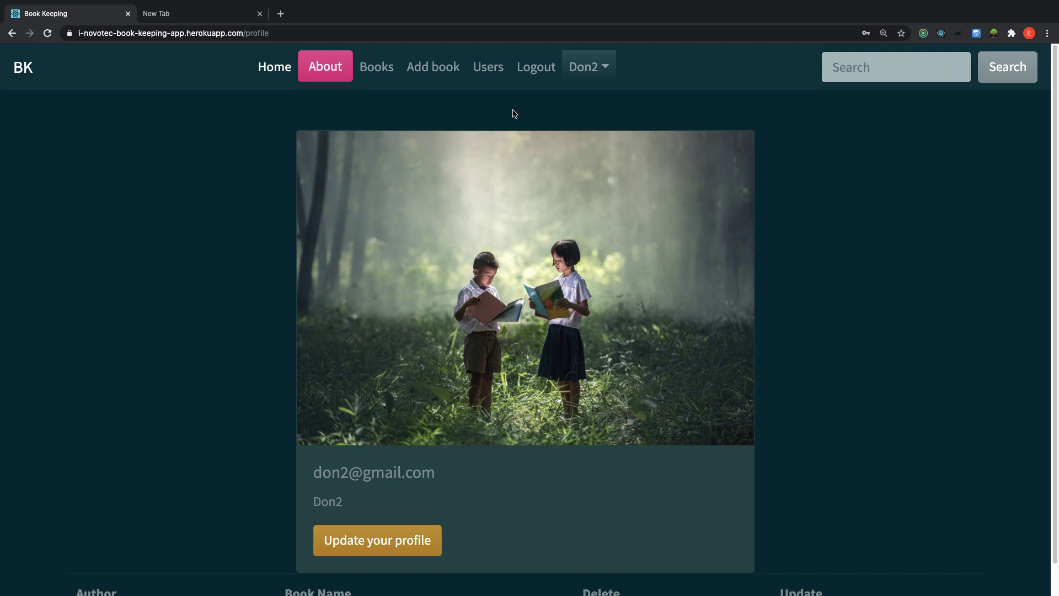
click(388, 69)
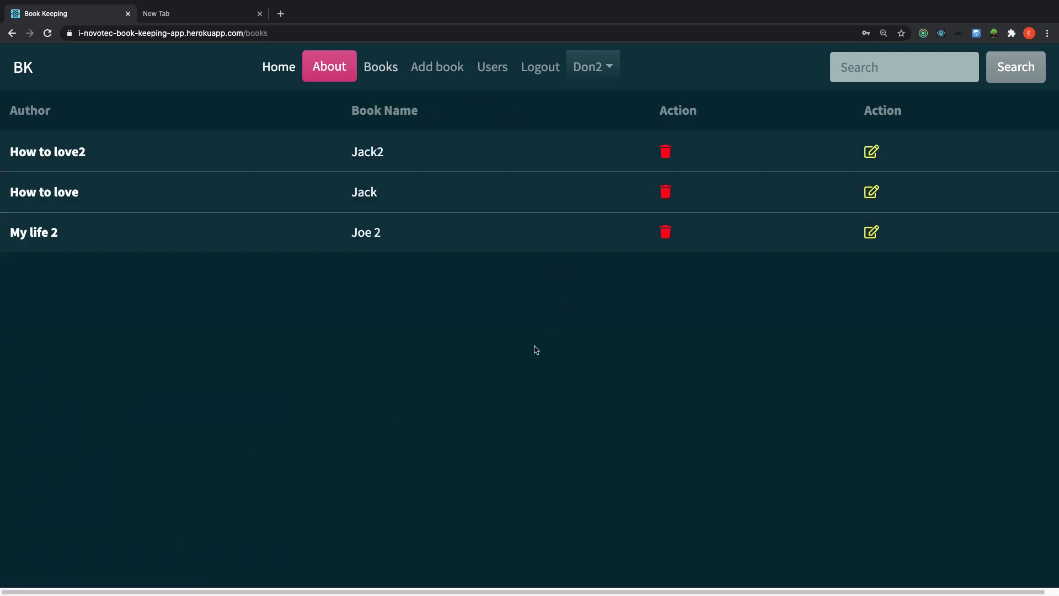
Open the new-book form and pick the Religion category.
click(438, 68)
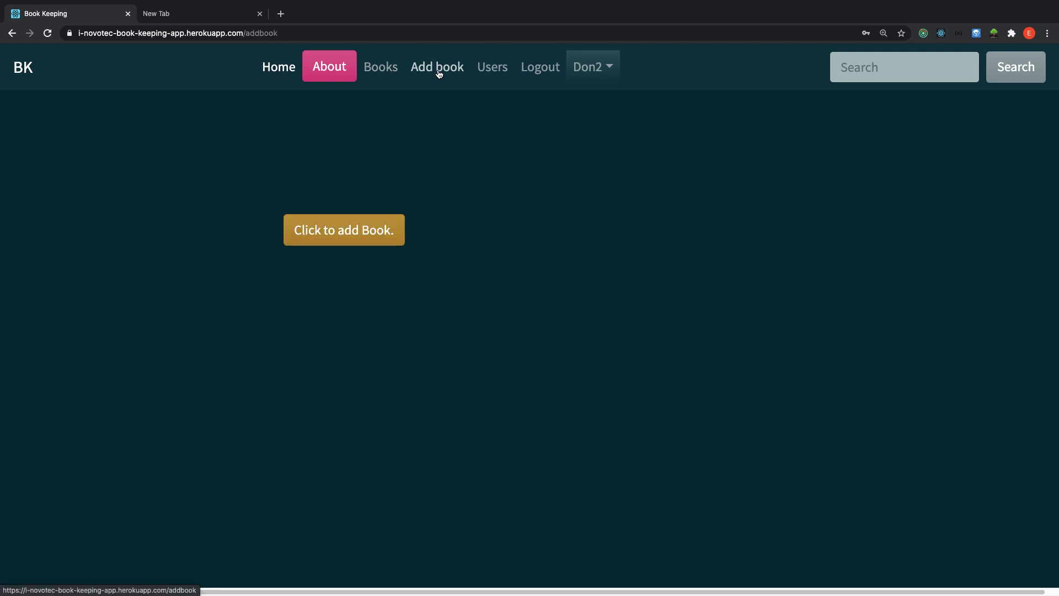
click(368, 228)
click(368, 195)
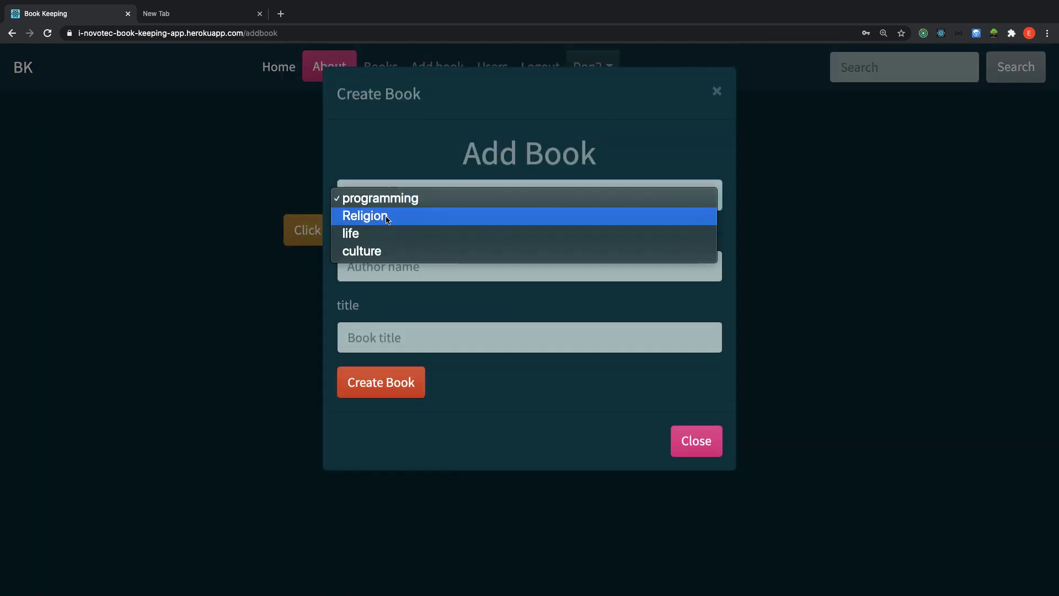
click(368, 215)
Enter author Ben and title 'Node 2020', then create the book.
click(371, 260)
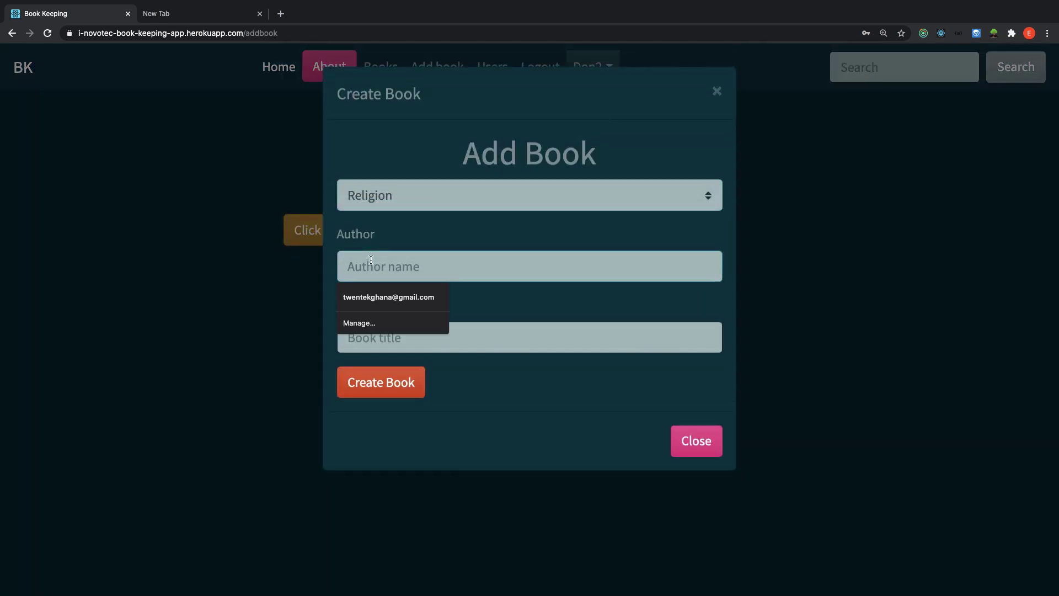
text(Nod)
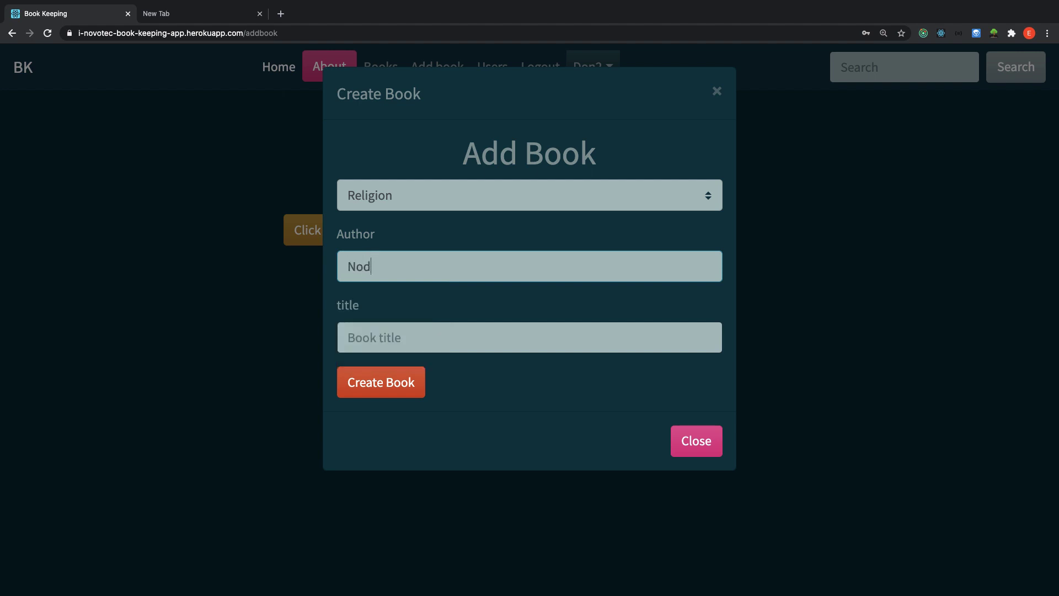
text(e)
key(BackSpace)
key(BackSpace)
key(BackSpace)
key(BackSpace)
text(Ben)
click(454, 346)
text(Node)
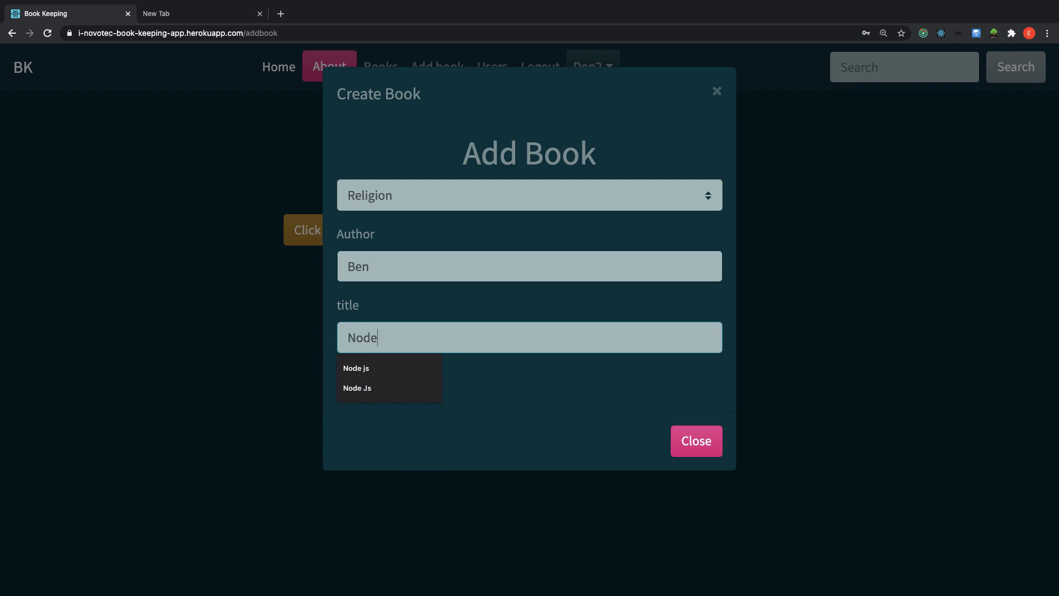
text( 2020)
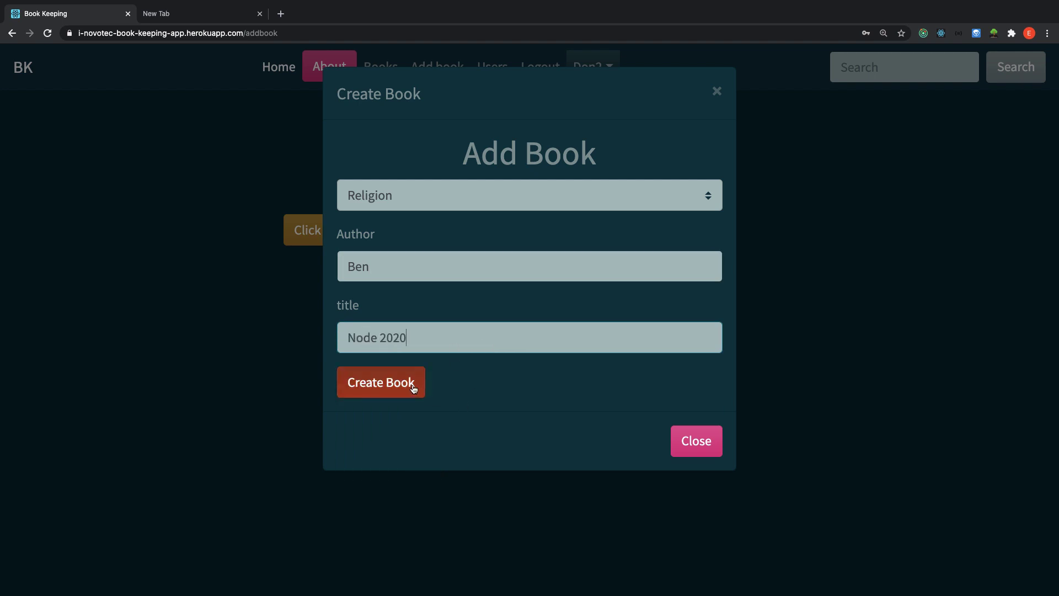
click(407, 387)
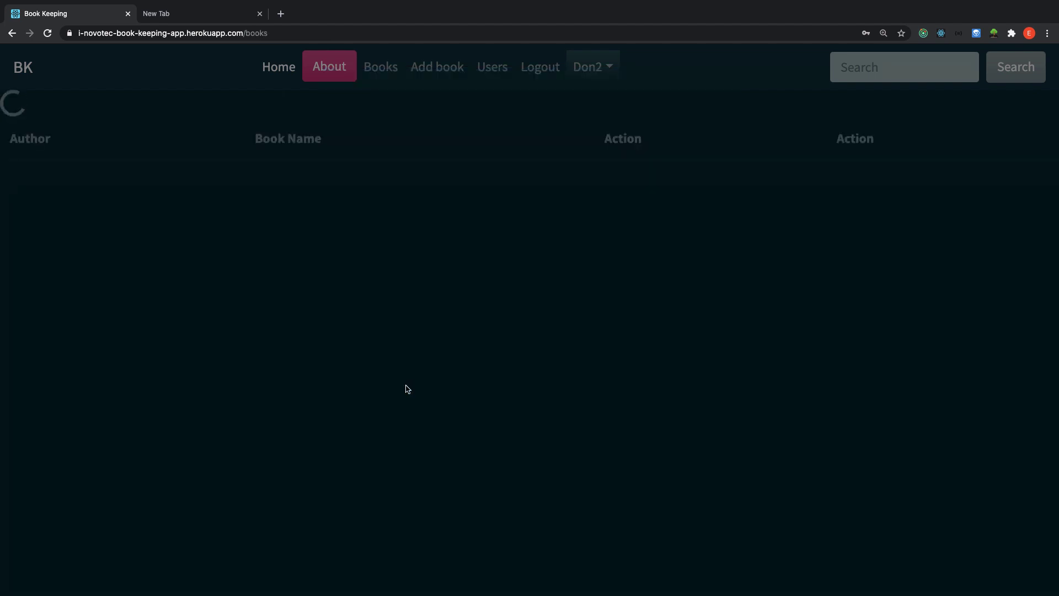
Reload and check that the profile lists Node 2020 by Ben.
click(47, 33)
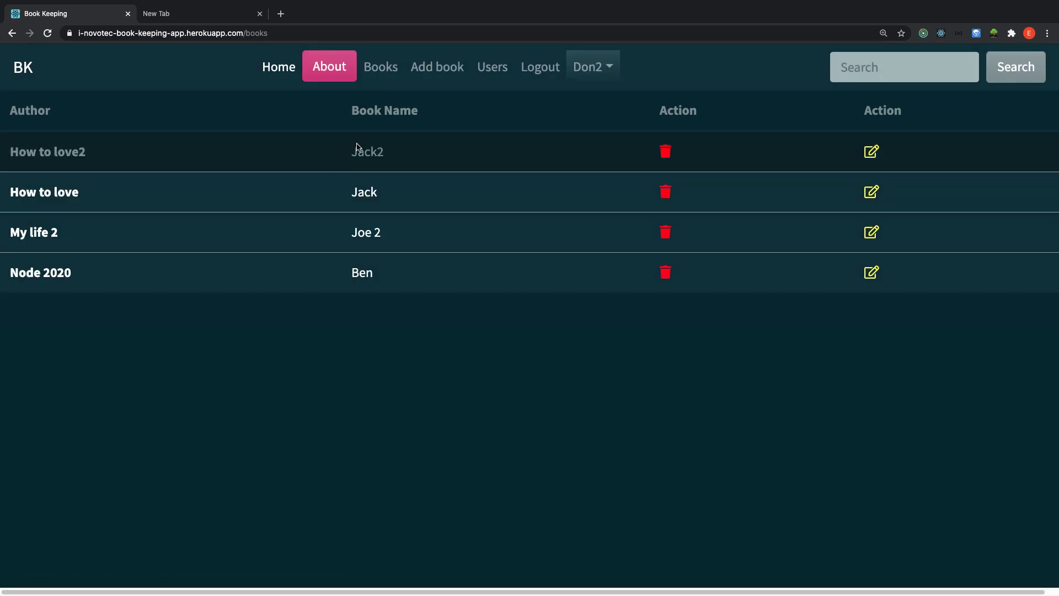
click(596, 80)
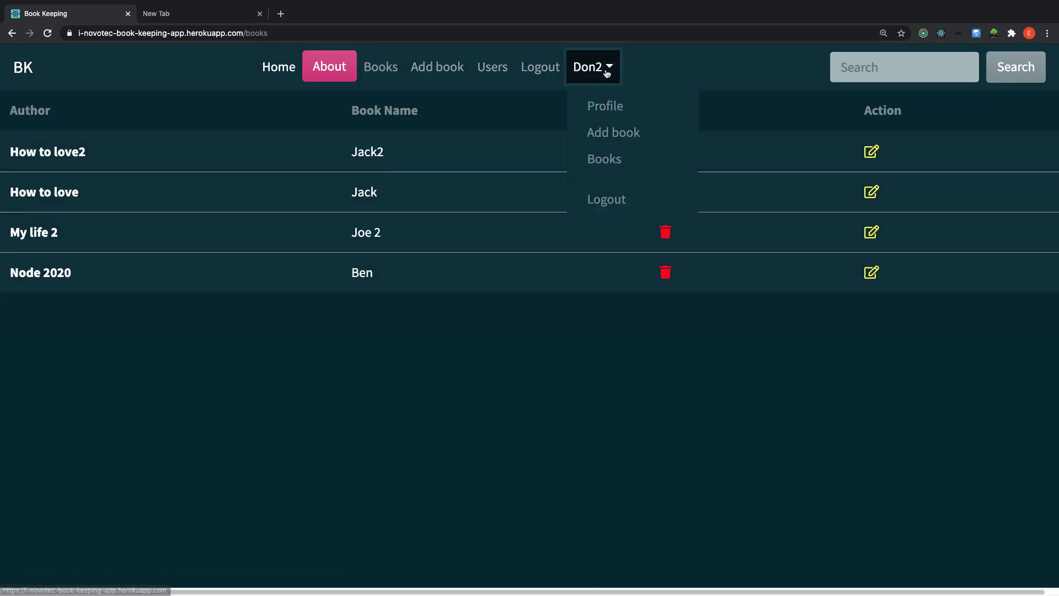
click(606, 105)
scroll(353, 495, down, 2)
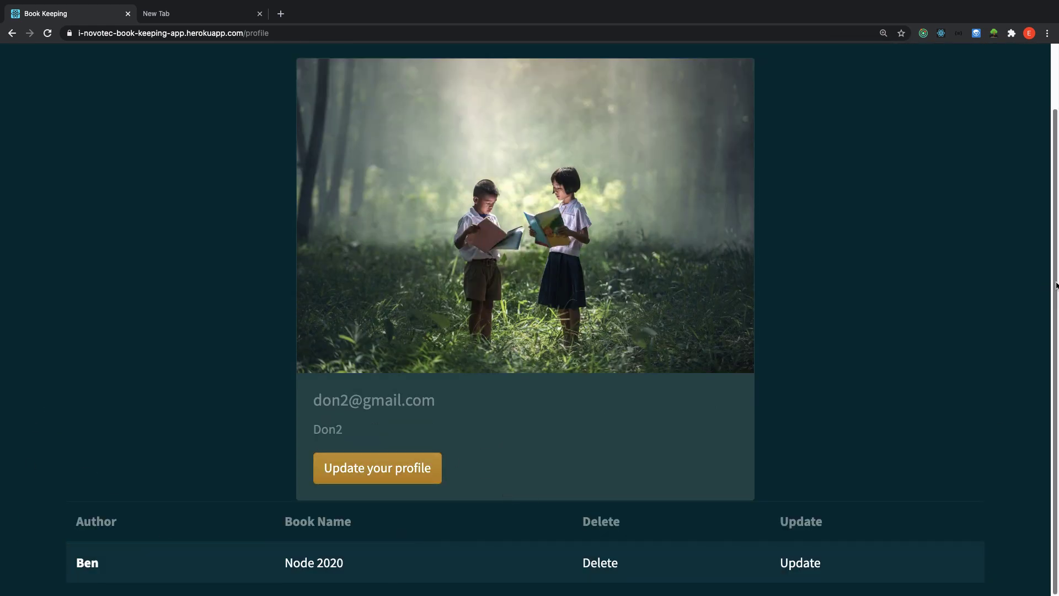
drag(1055, 287, 1047, 167)
Check the Books list, then return to the profile and scroll to its update option.
click(376, 68)
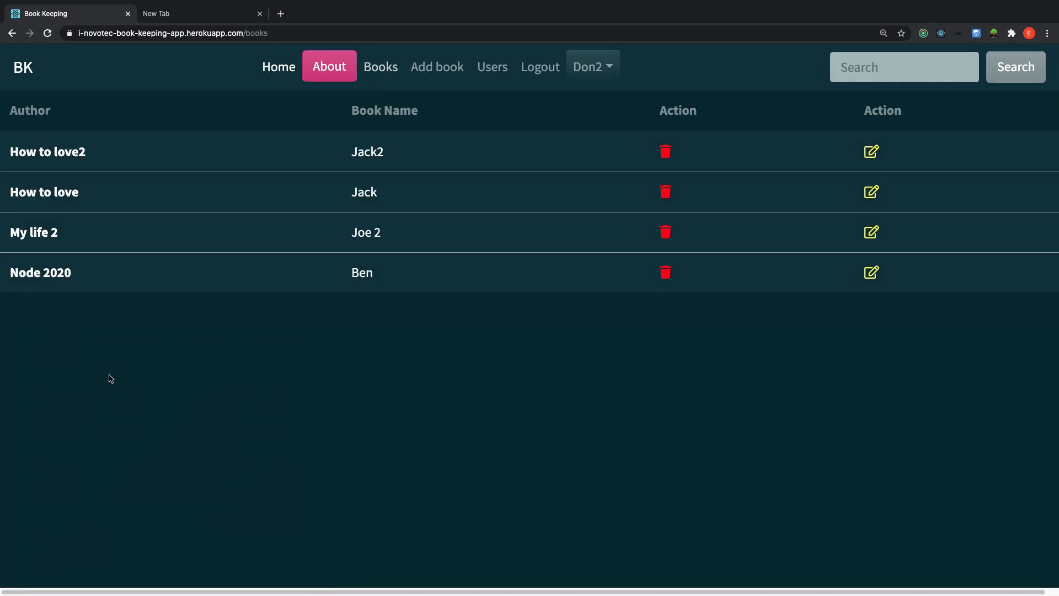
click(609, 71)
click(594, 106)
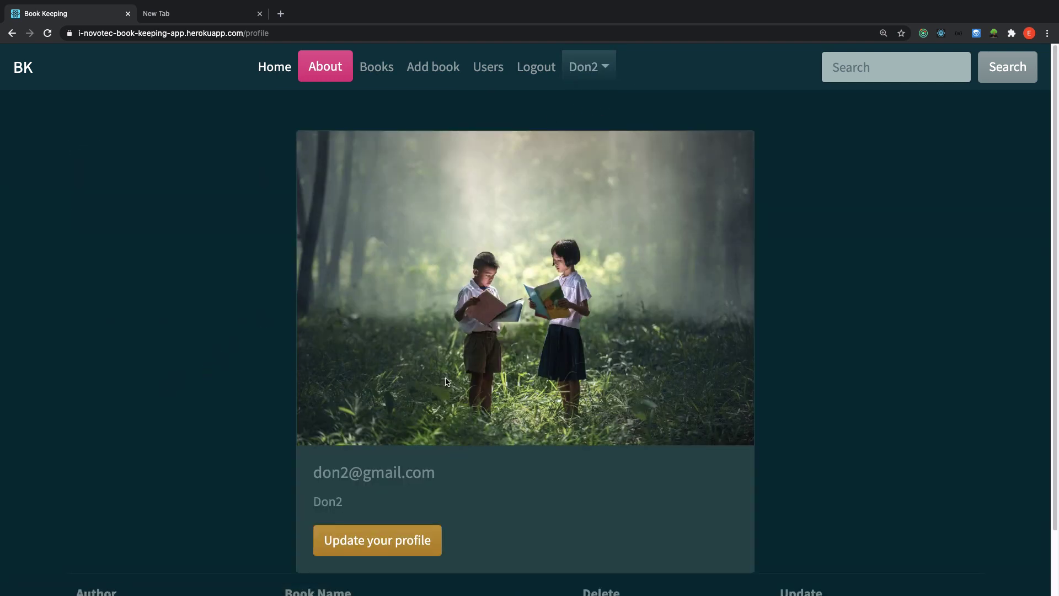
scroll(902, 349, down, 2)
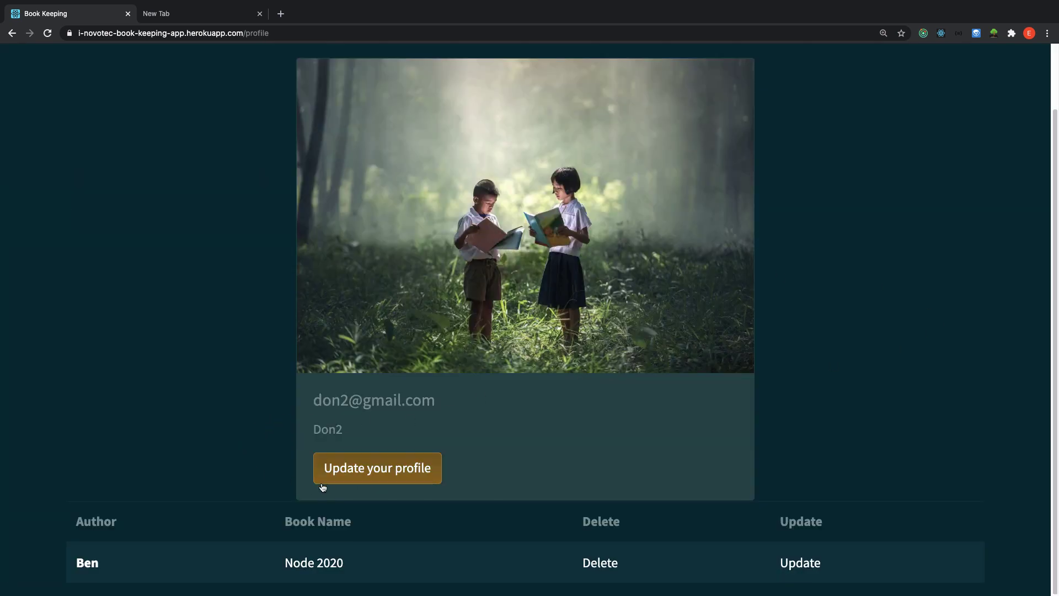
Change the profile name's final digit from 2 to 3, save it, and reload the update page.
click(358, 474)
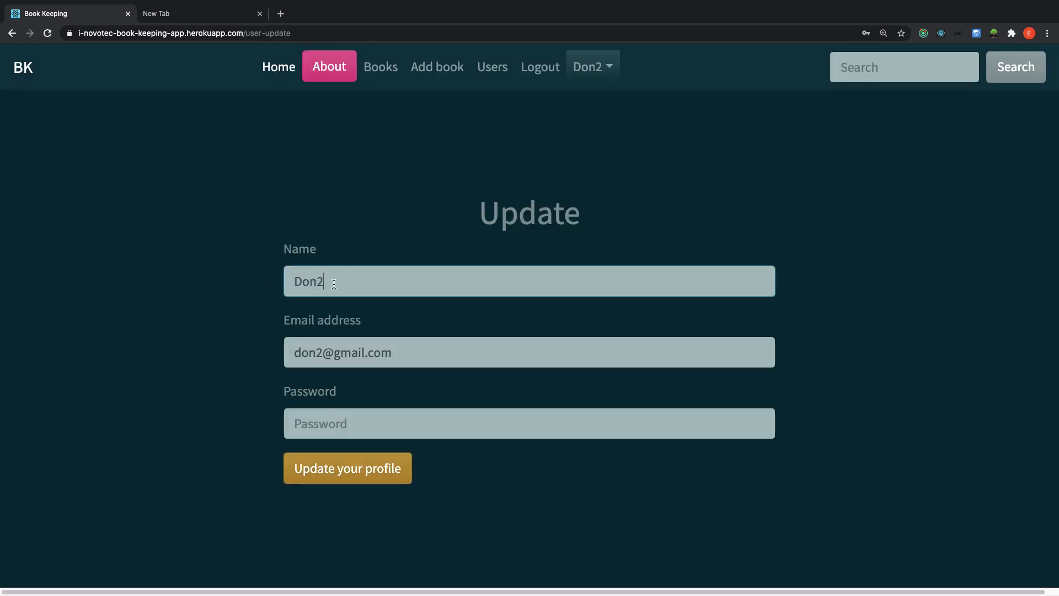
key(BackSpace)
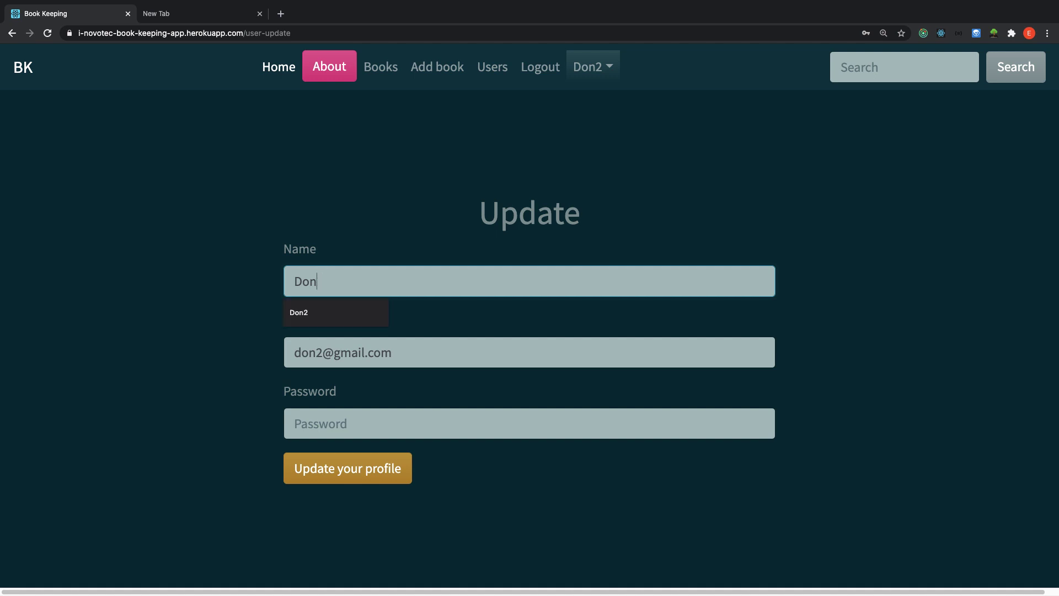
text(3)
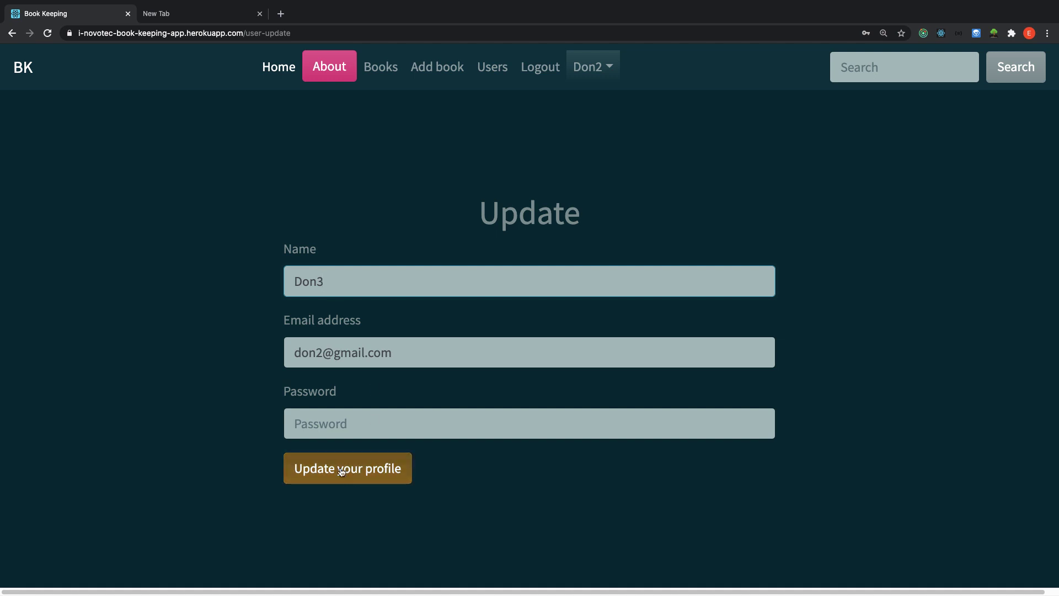
click(330, 428)
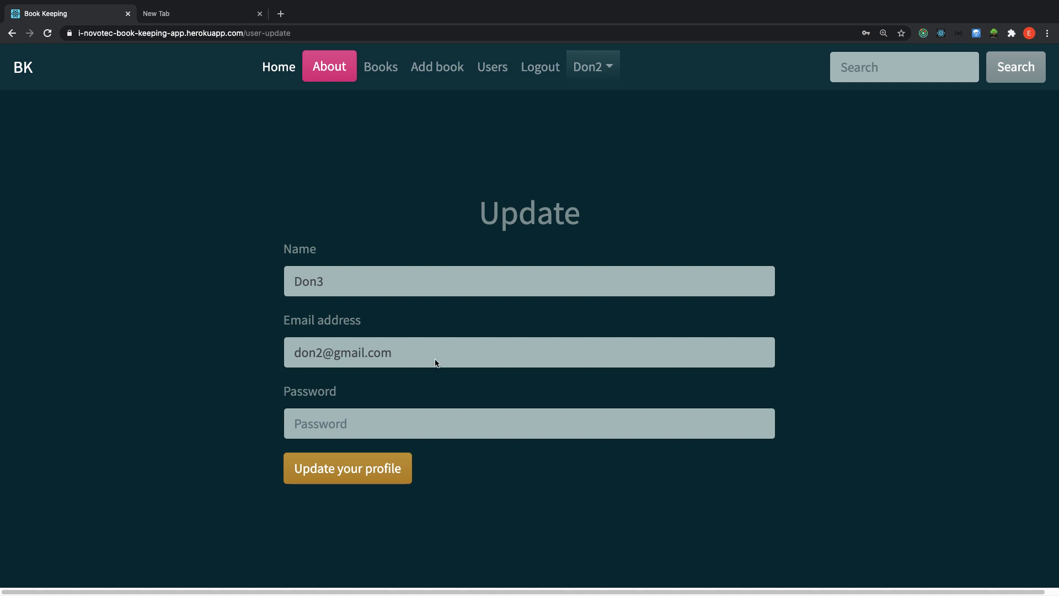
click(351, 475)
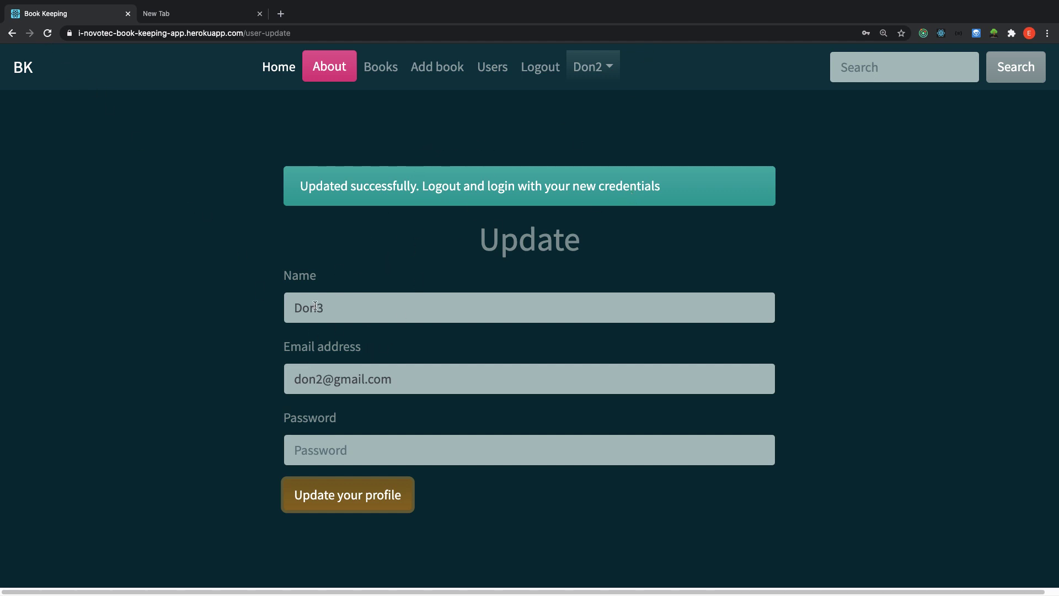
click(48, 34)
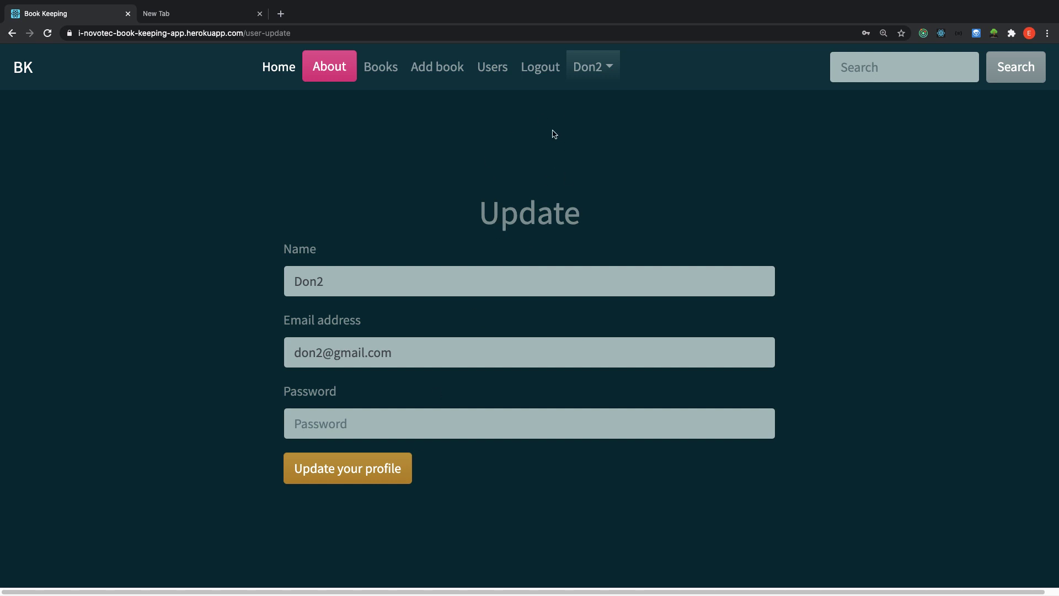
Log out, replace the prefilled e-mail with the account's address, and log back in.
click(540, 71)
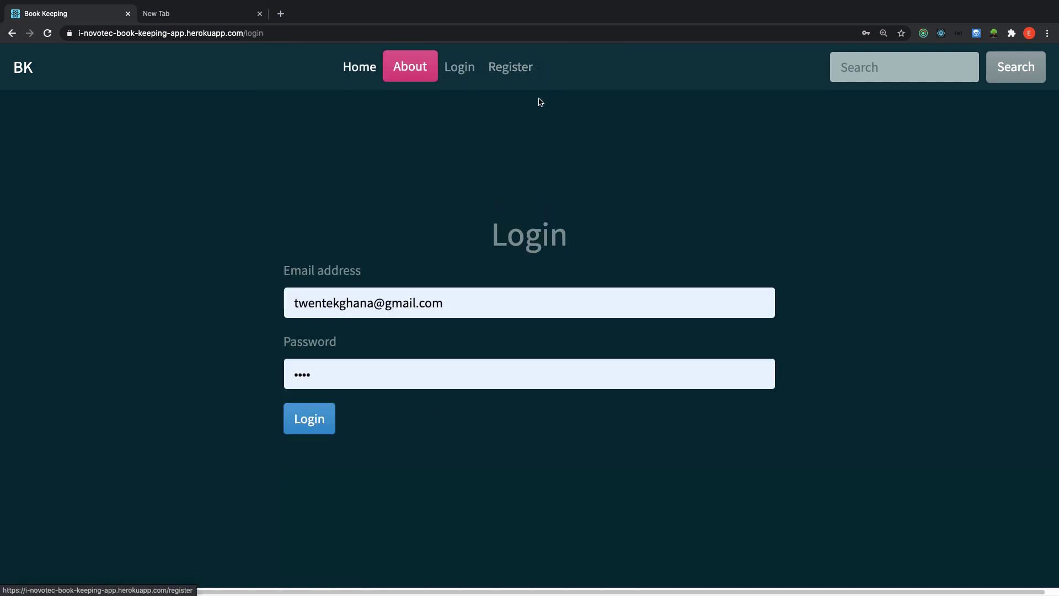
click(444, 304)
click(369, 302)
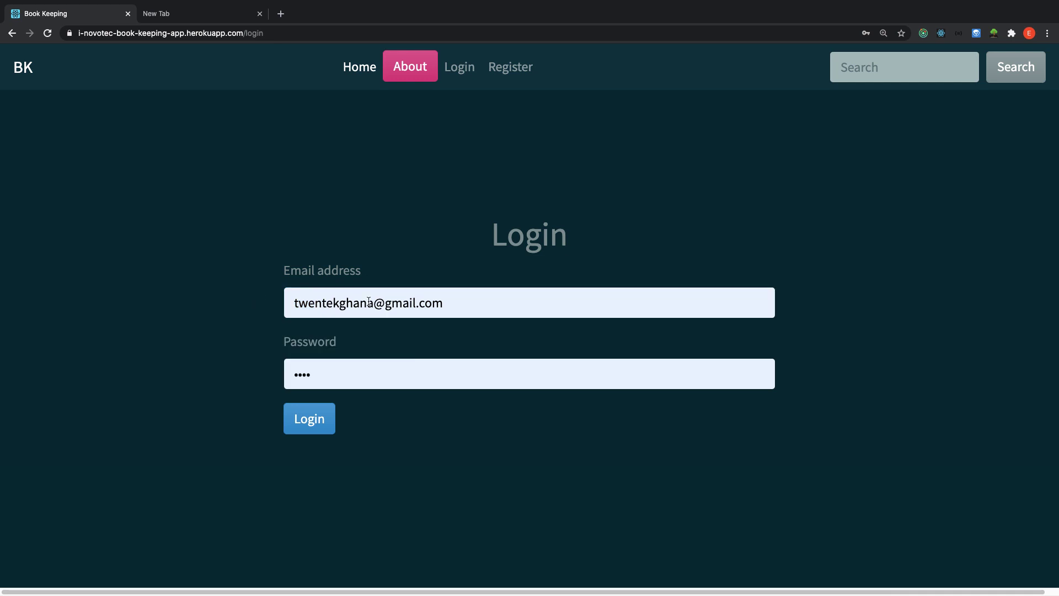
click(437, 301)
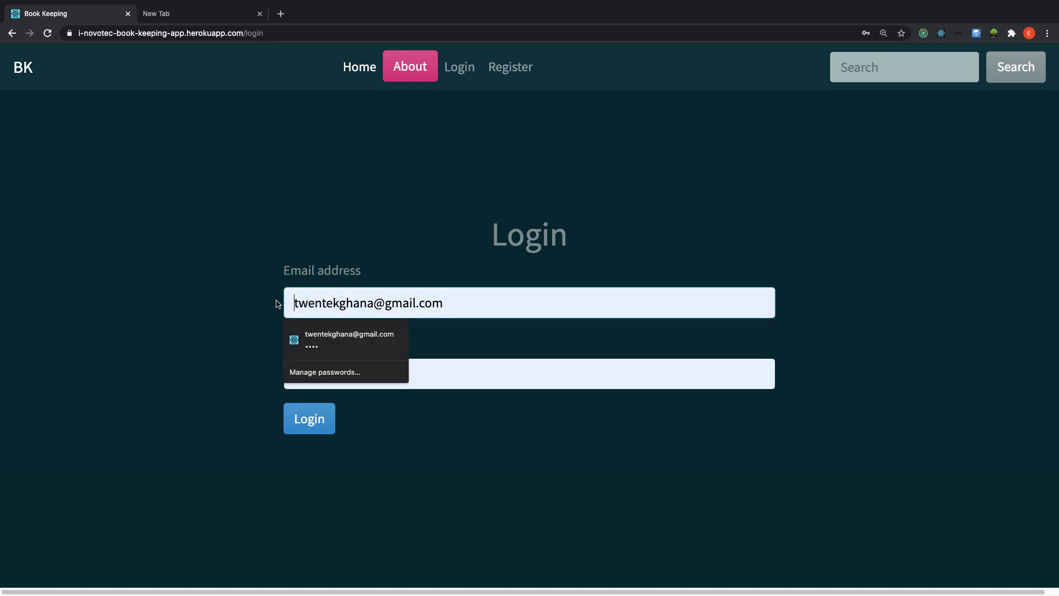
key(super+a)
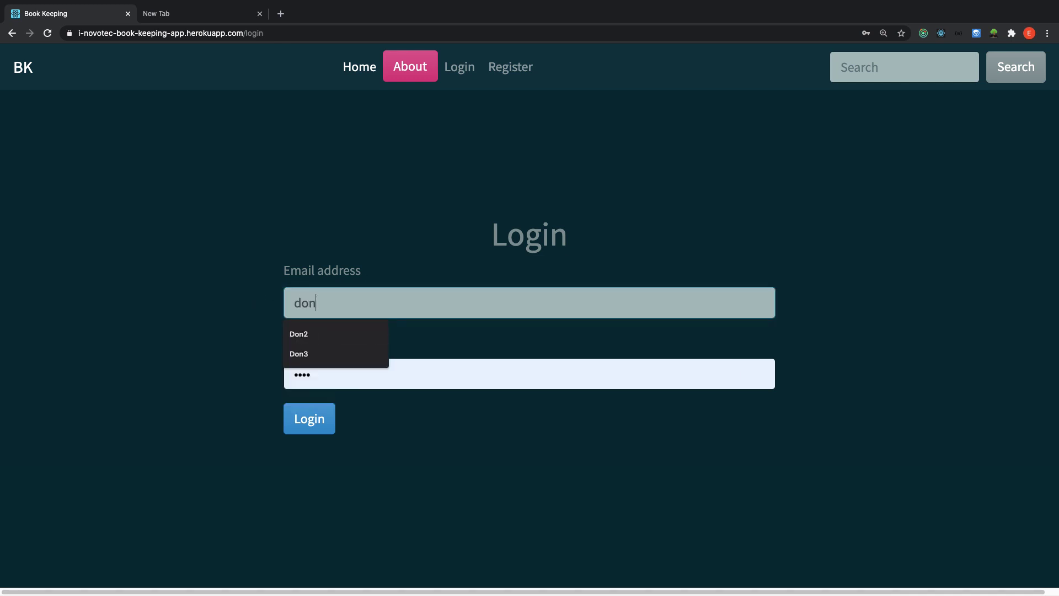
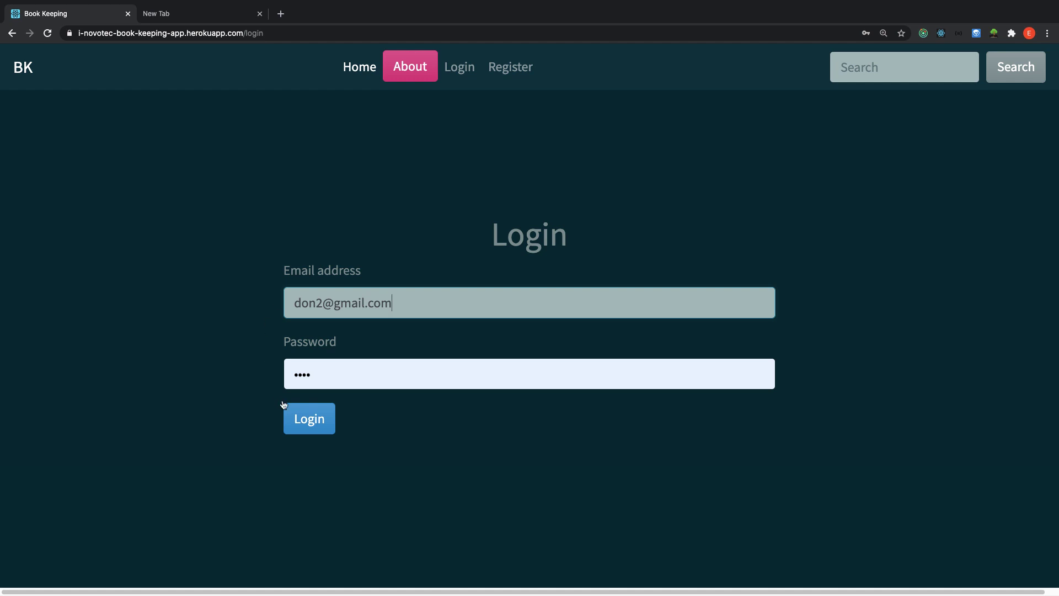
click(285, 407)
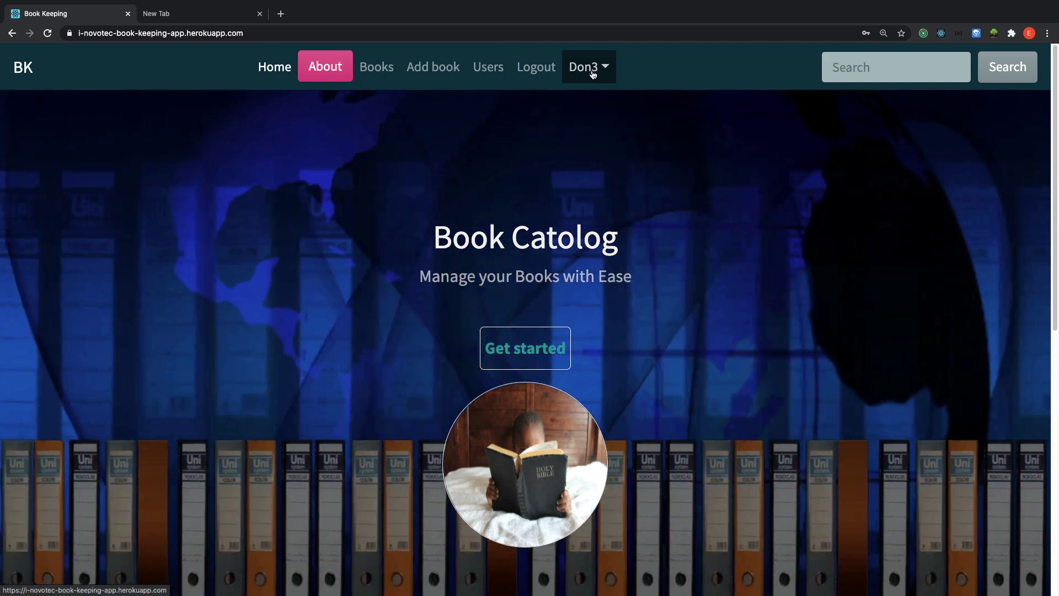
Glance at the account menu, then open the Books list showing four books.
click(605, 76)
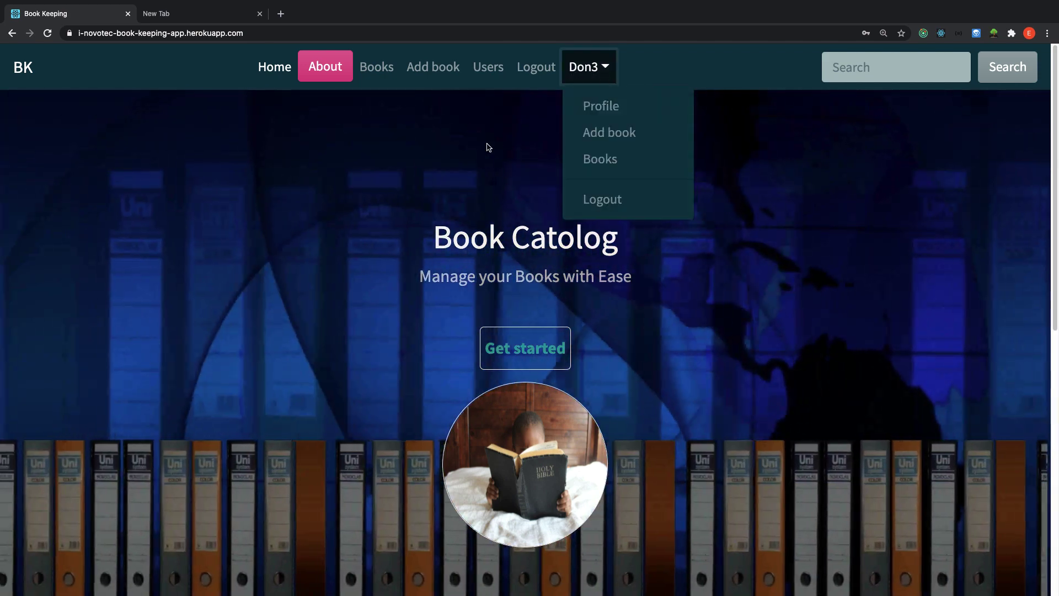
click(454, 104)
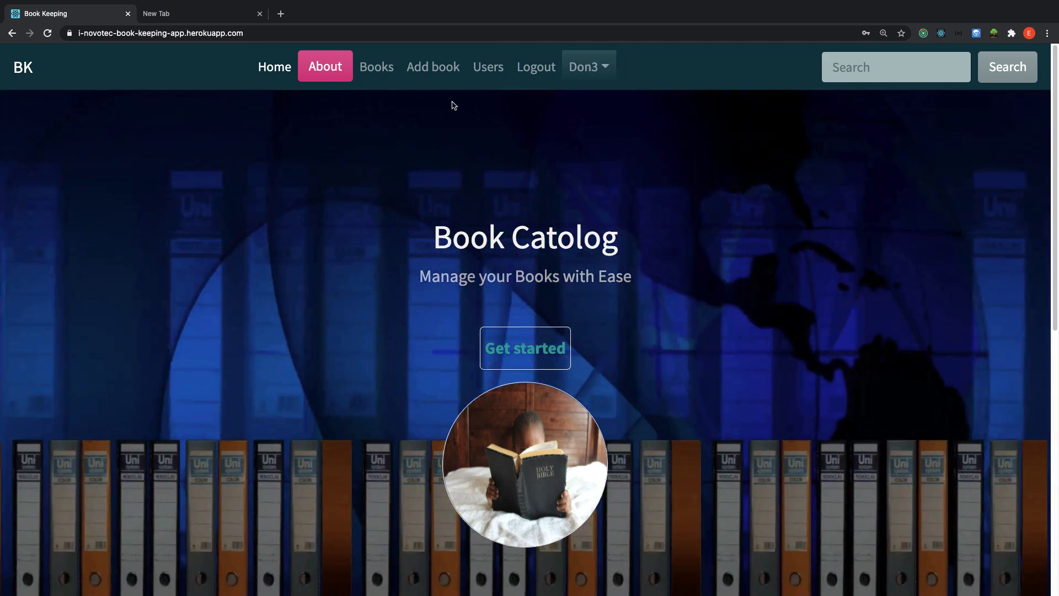
click(386, 69)
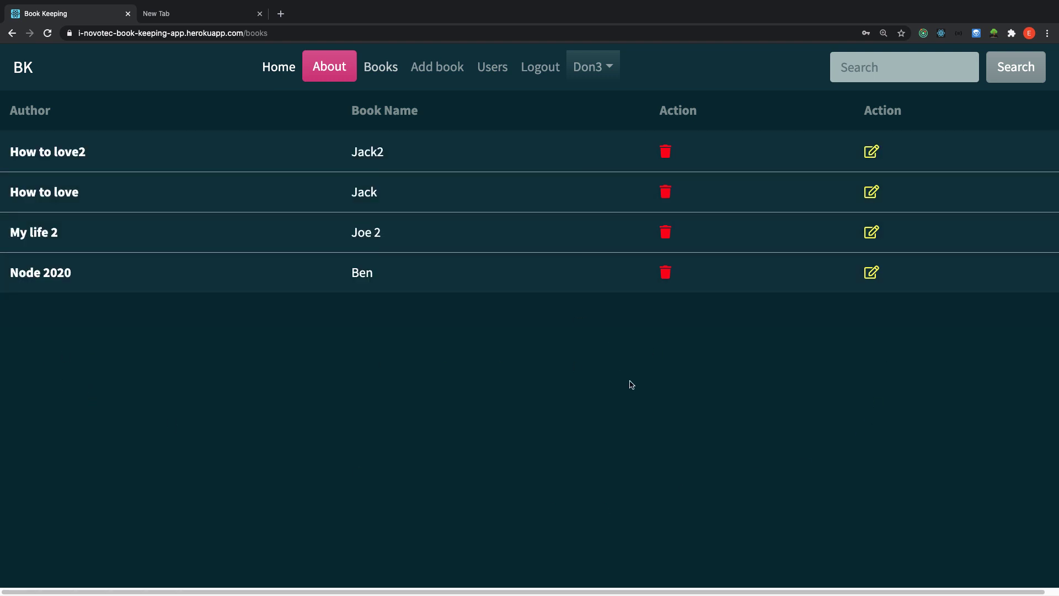
Edit Node 2020 to title 'Node 2020 2' and author 'Ben 2', save, and reload the list.
click(871, 275)
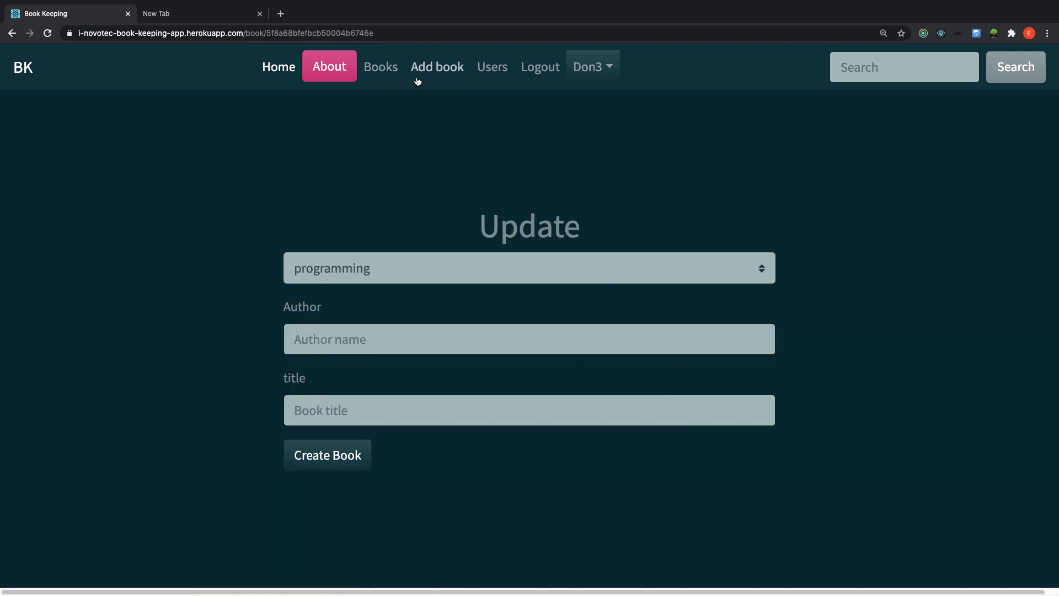
click(395, 68)
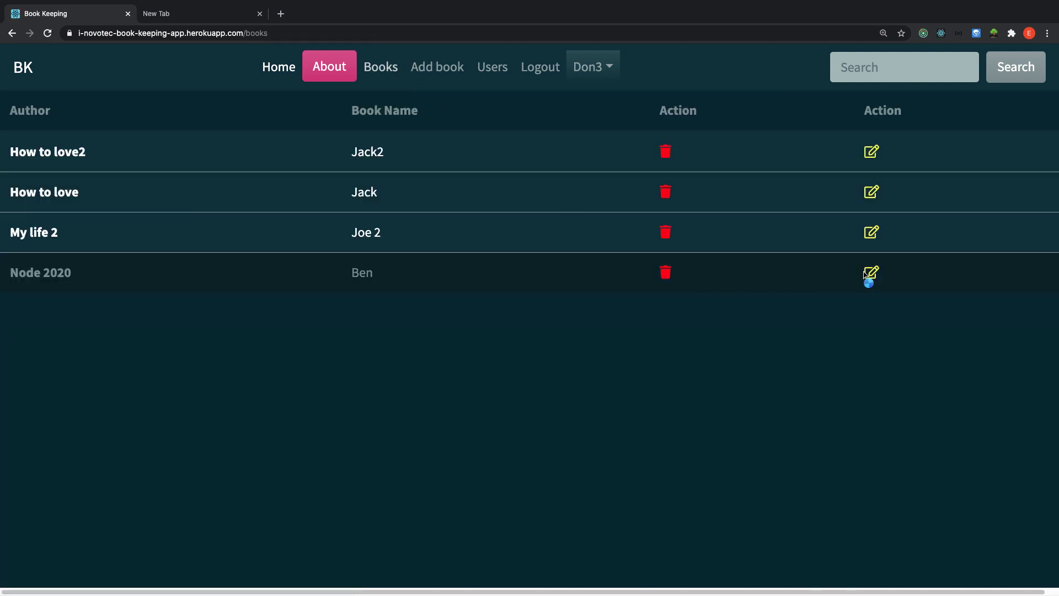
click(872, 274)
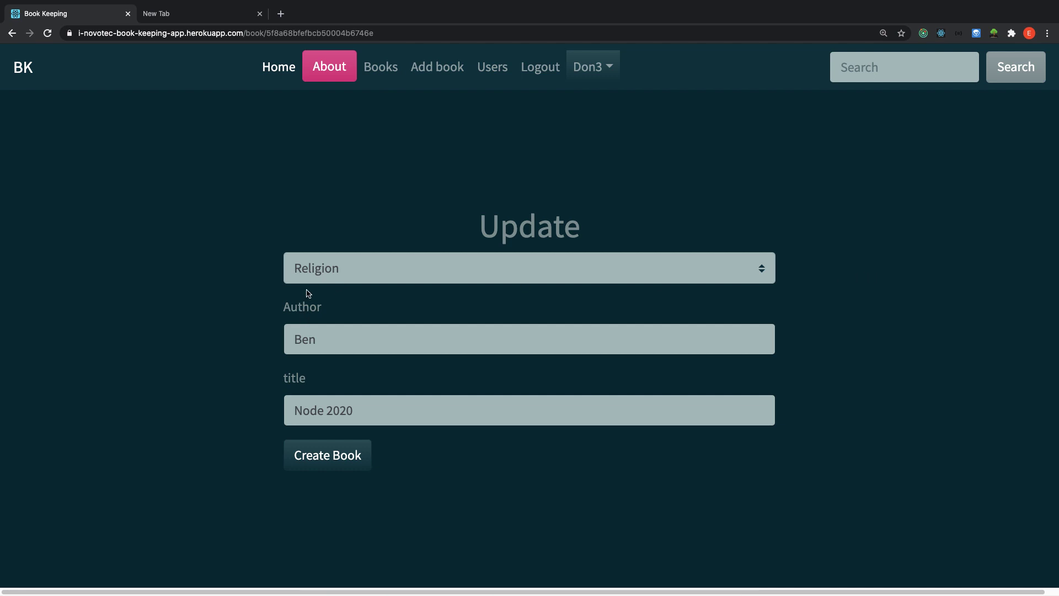
double_click(320, 346)
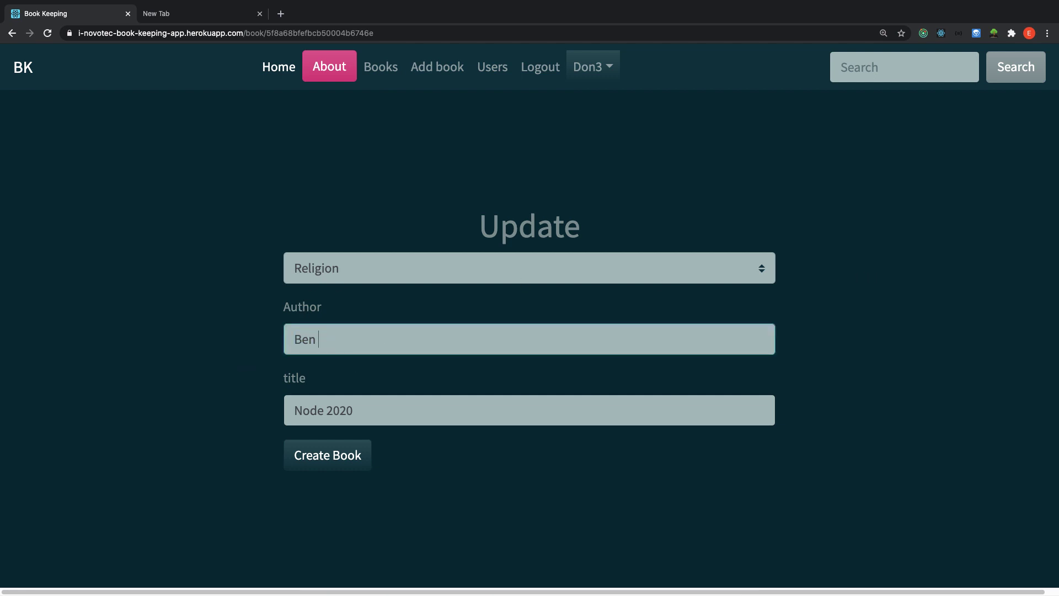
click(379, 417)
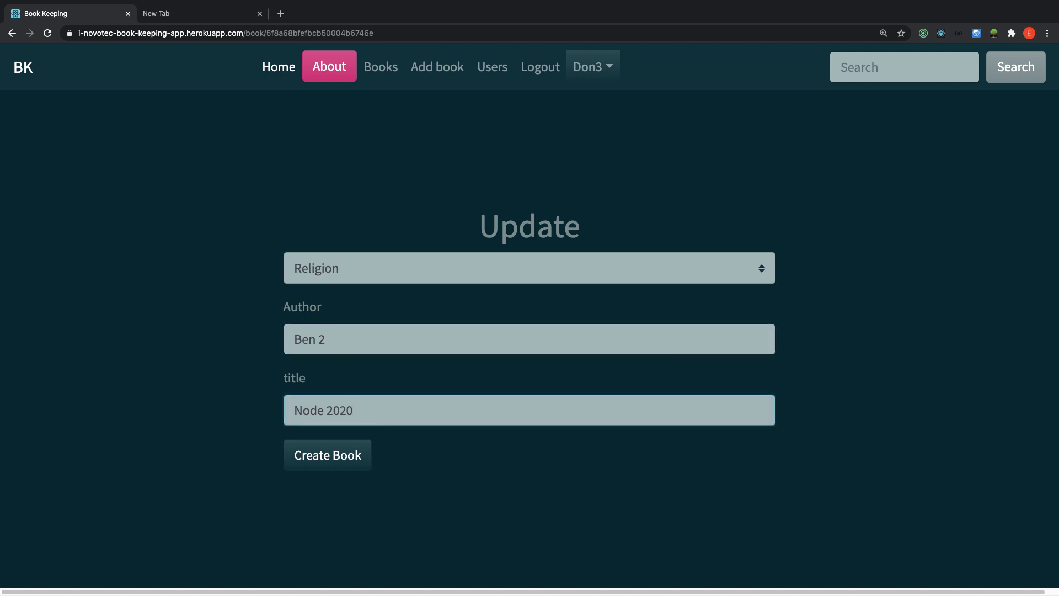
click(314, 457)
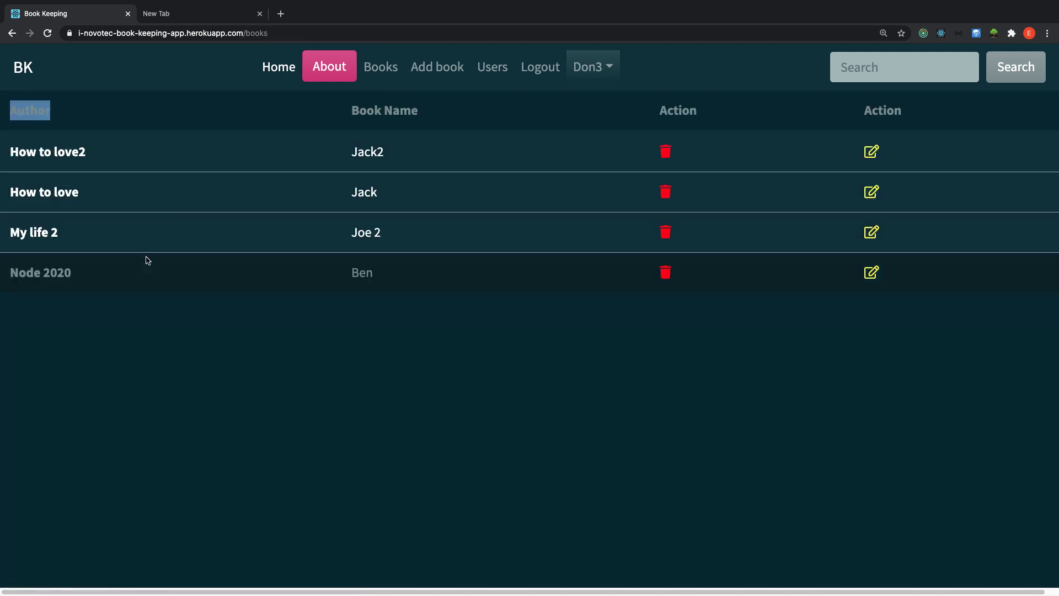
click(47, 33)
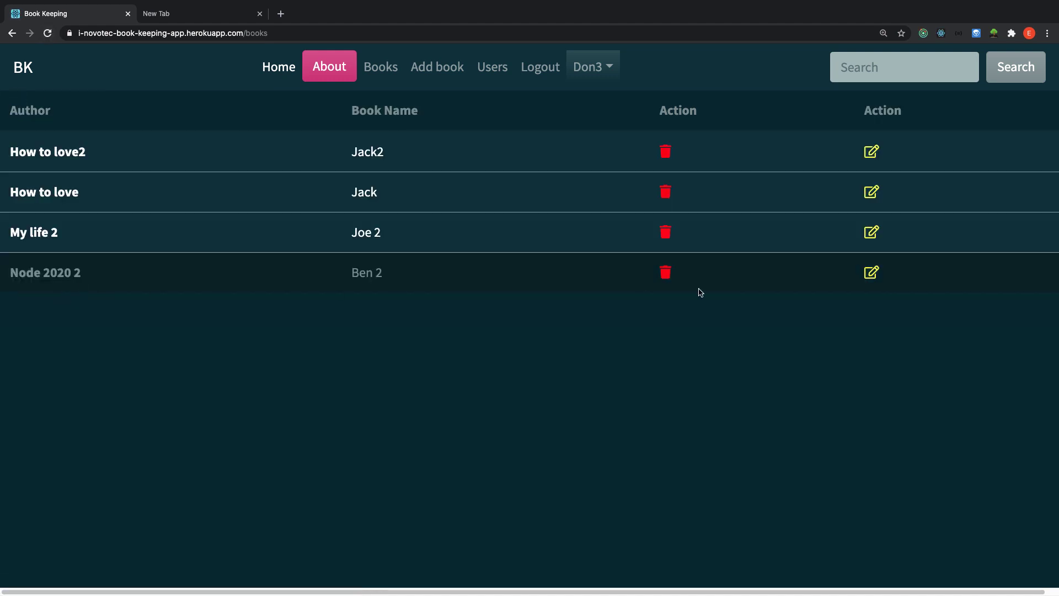
Delete the Node 2020 2 book, reload, and open the Users list of 9 users.
click(667, 274)
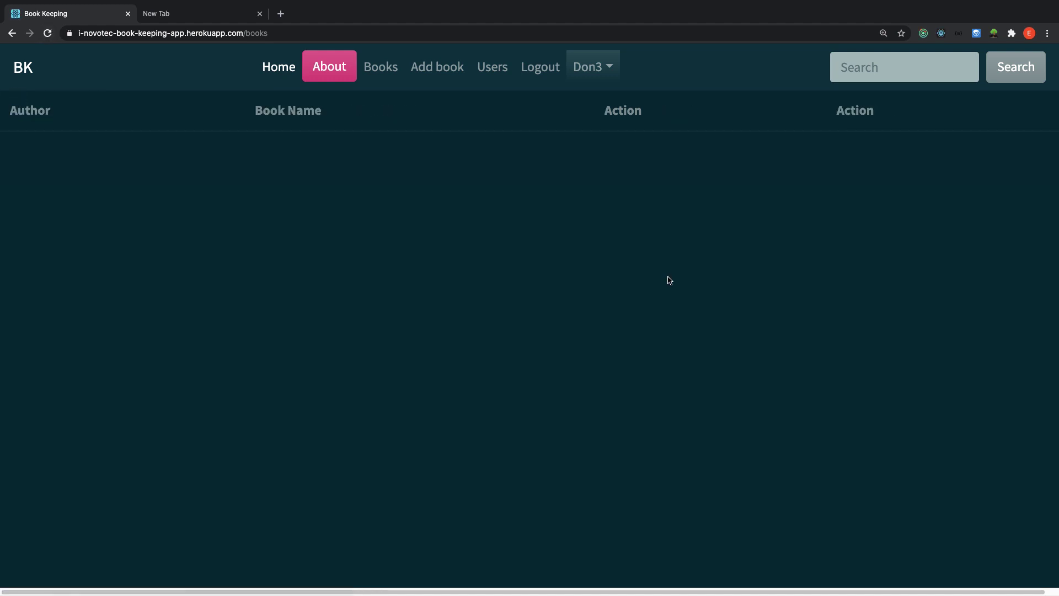
click(48, 34)
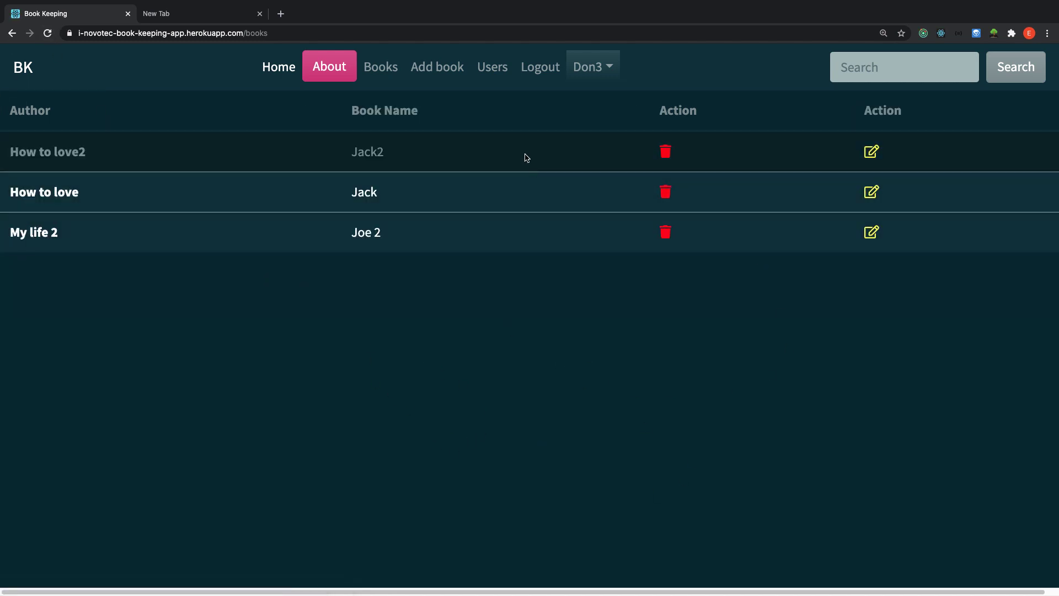
click(493, 67)
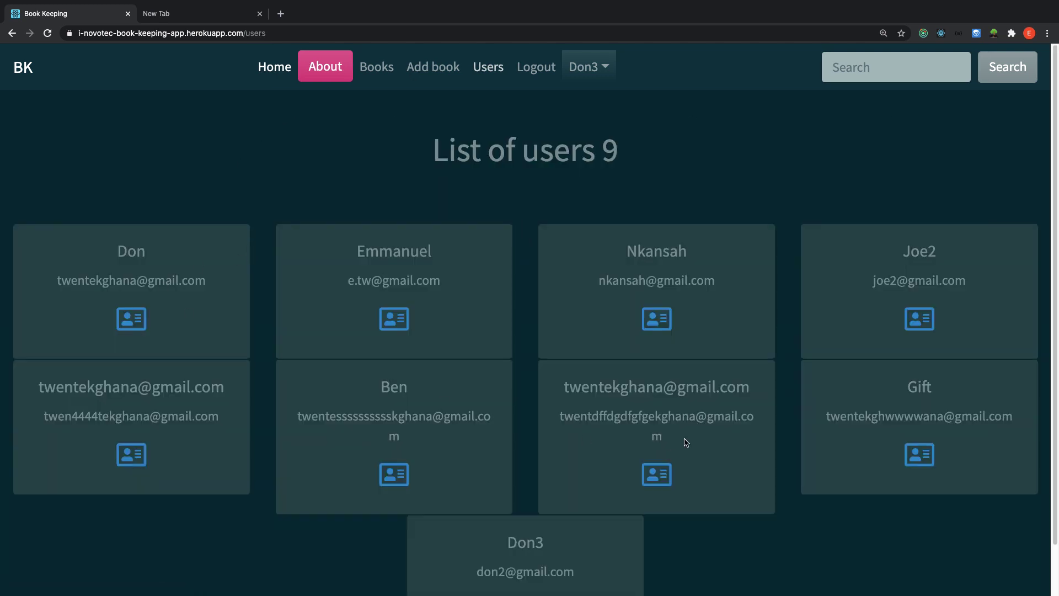
Look through the users list, then go back to the Book Catolog home page via Home.
scroll(708, 242, down, 2)
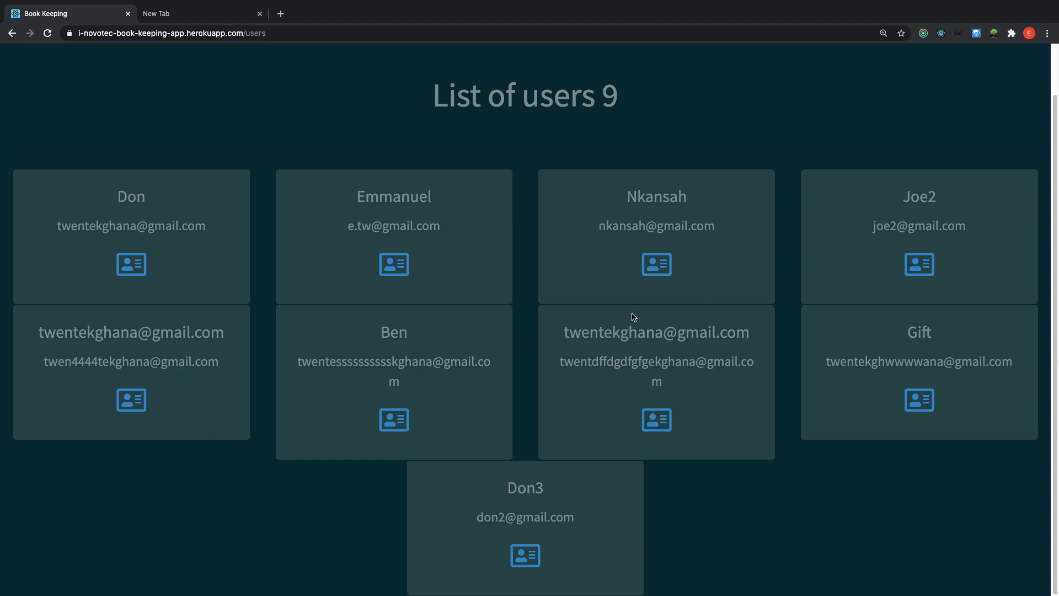
drag(1057, 127, 1057, 94)
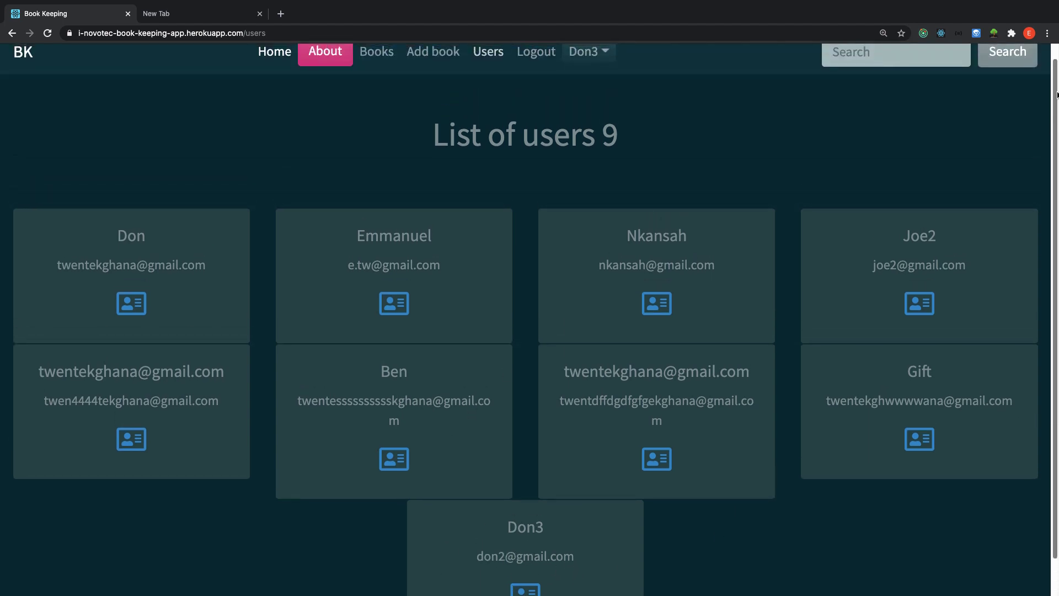
scroll(1058, 95, up, 1)
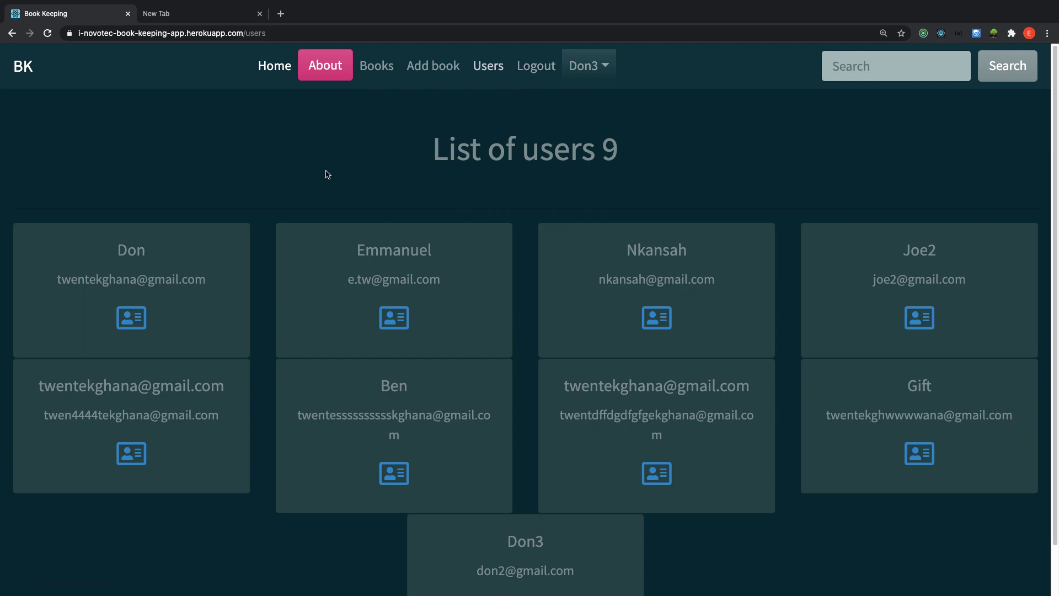
click(276, 65)
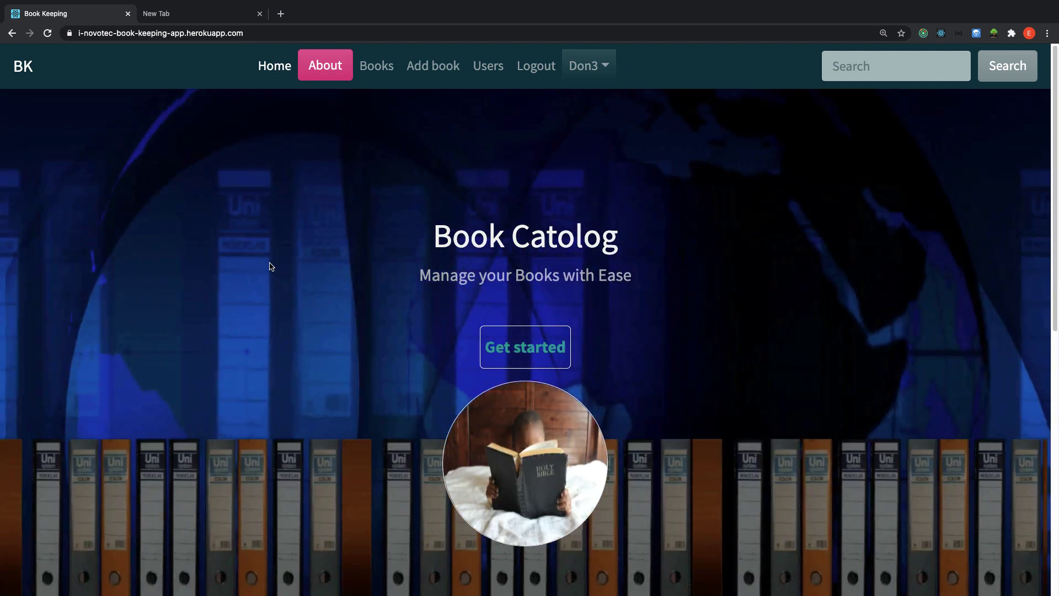